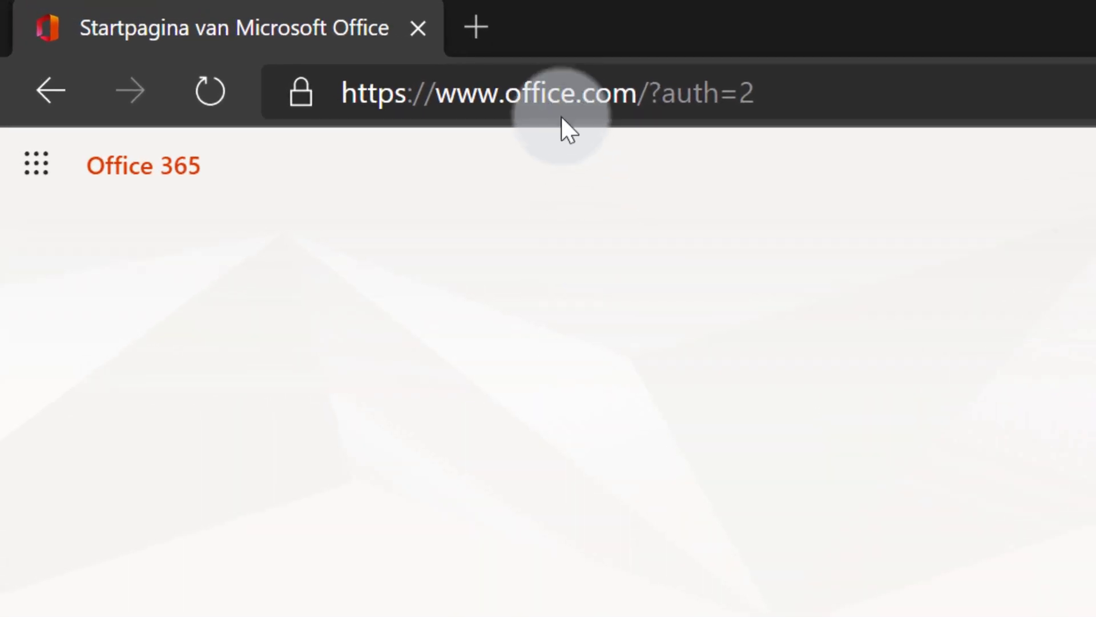
Launch Microsoft Forms from the Office.com start page into a new tab
left_click(562, 100)
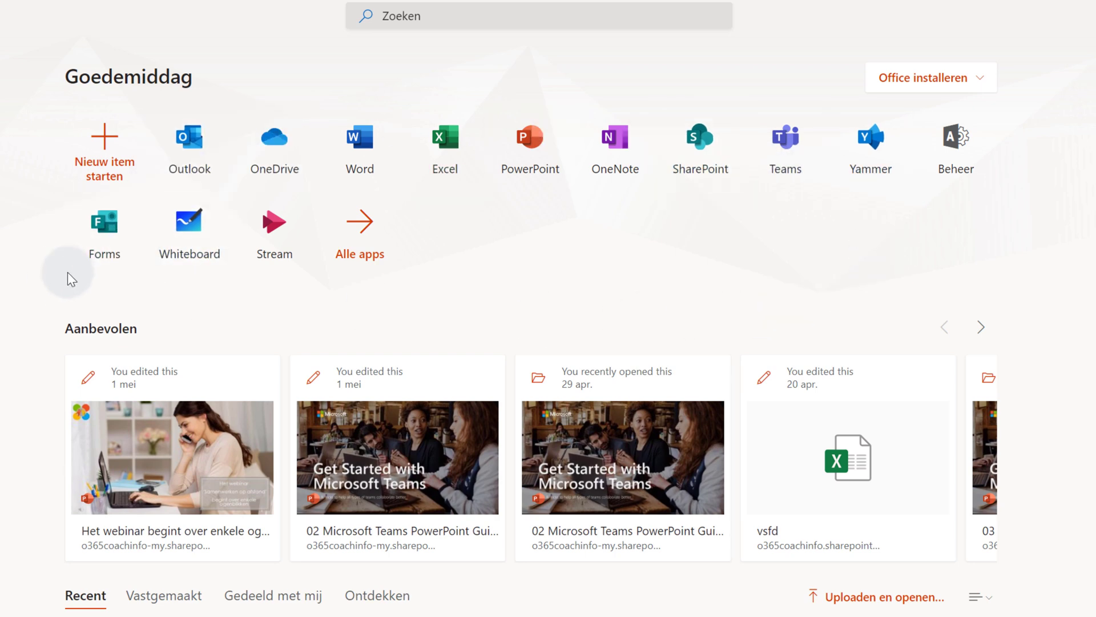
left_click(104, 256)
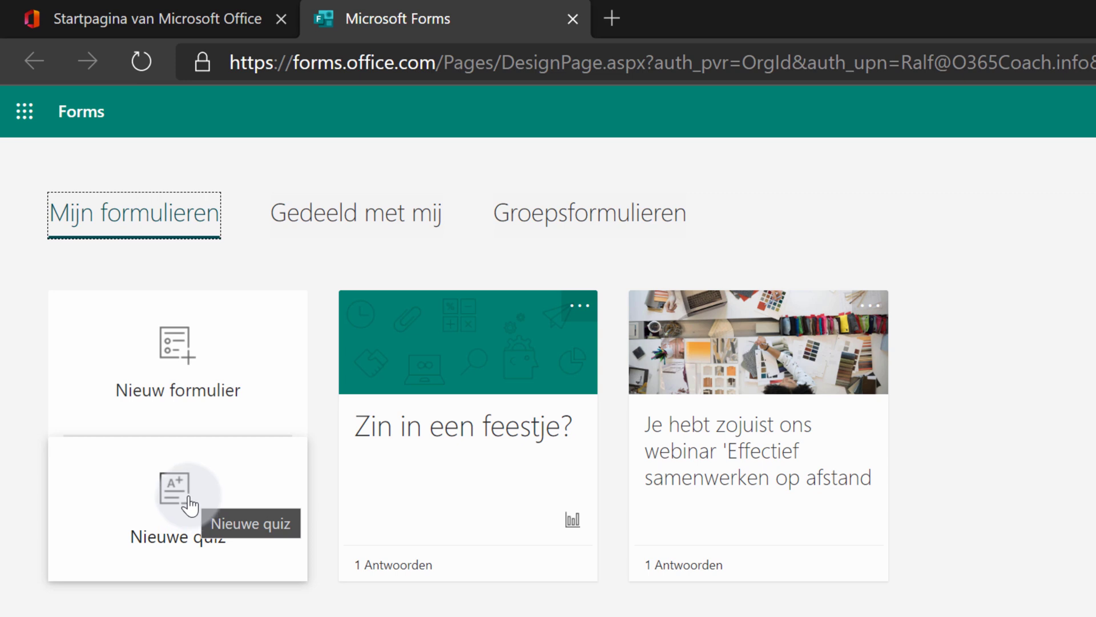
Open the webinar feedback form and browse the extra question types under Nieuwe toevoegen
left_click(224, 533)
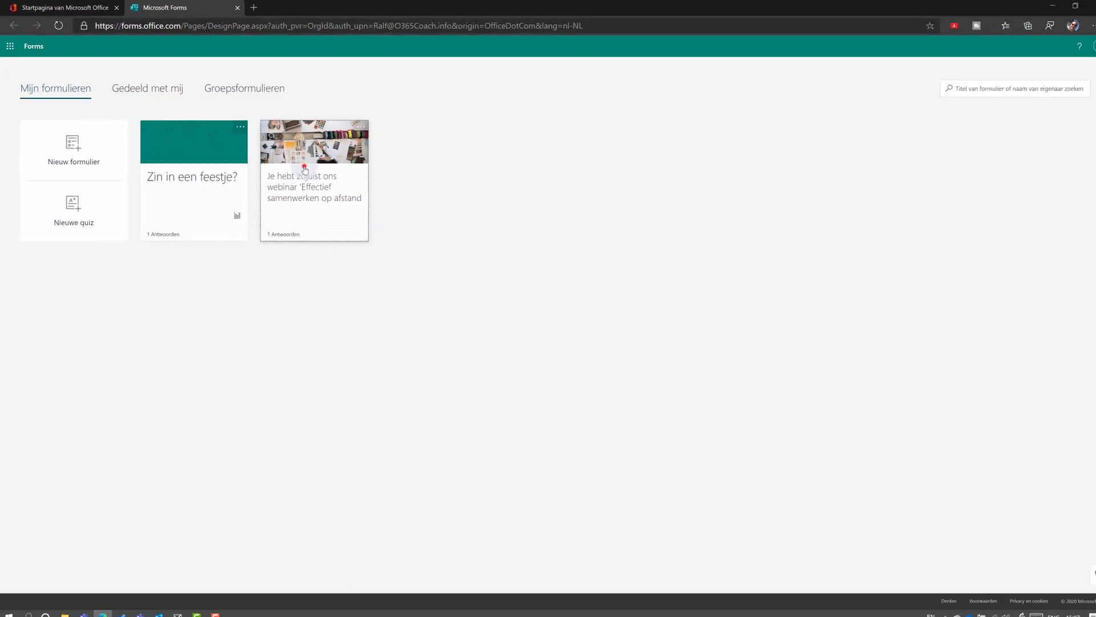
left_click(571, 322)
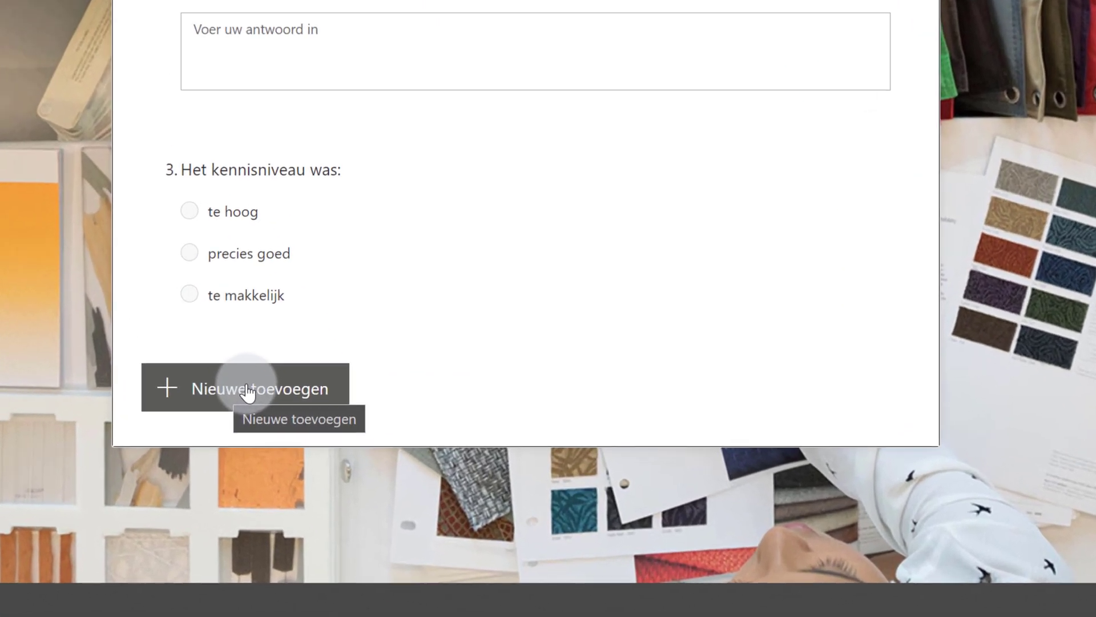
left_click(427, 517)
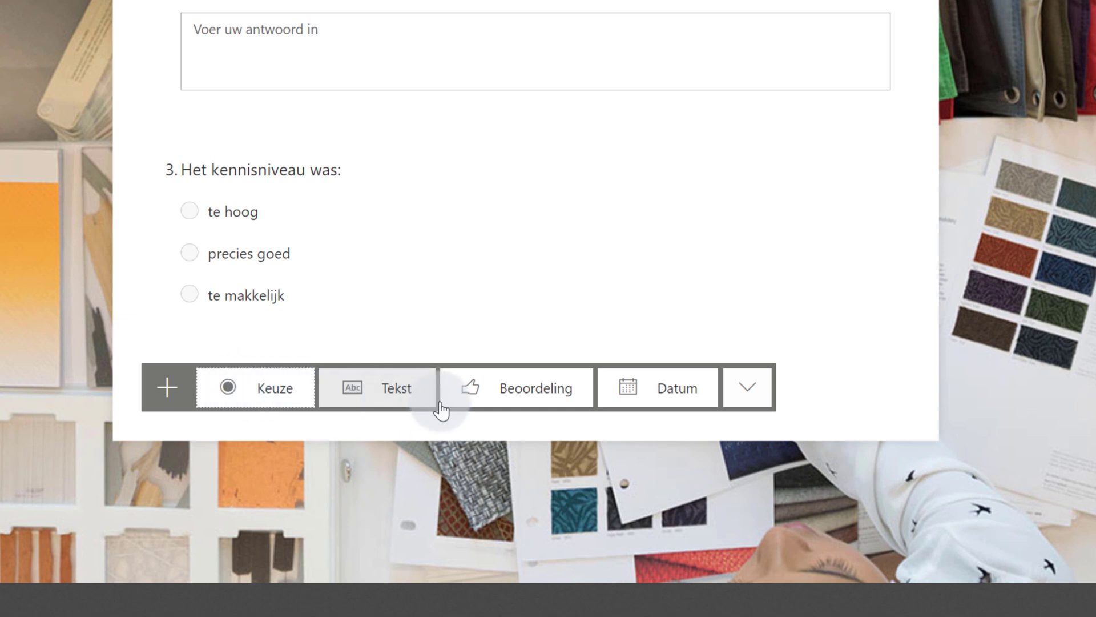
left_click(754, 392)
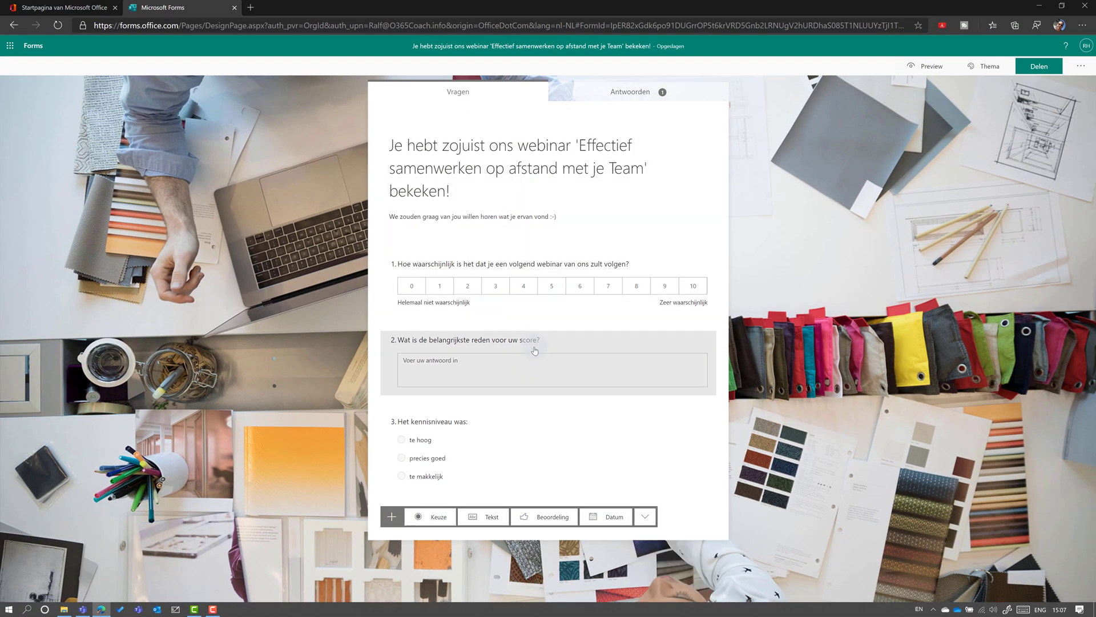
left_click(669, 330)
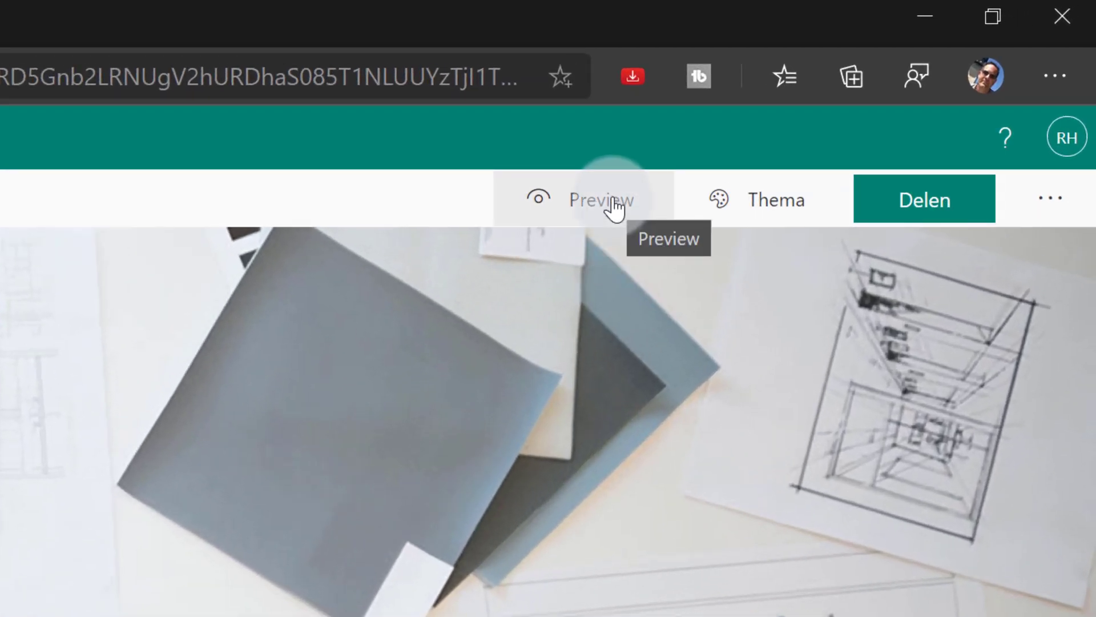
Submit a preview test response with score 8 and 'precies goed', then return to editing
left_click(612, 201)
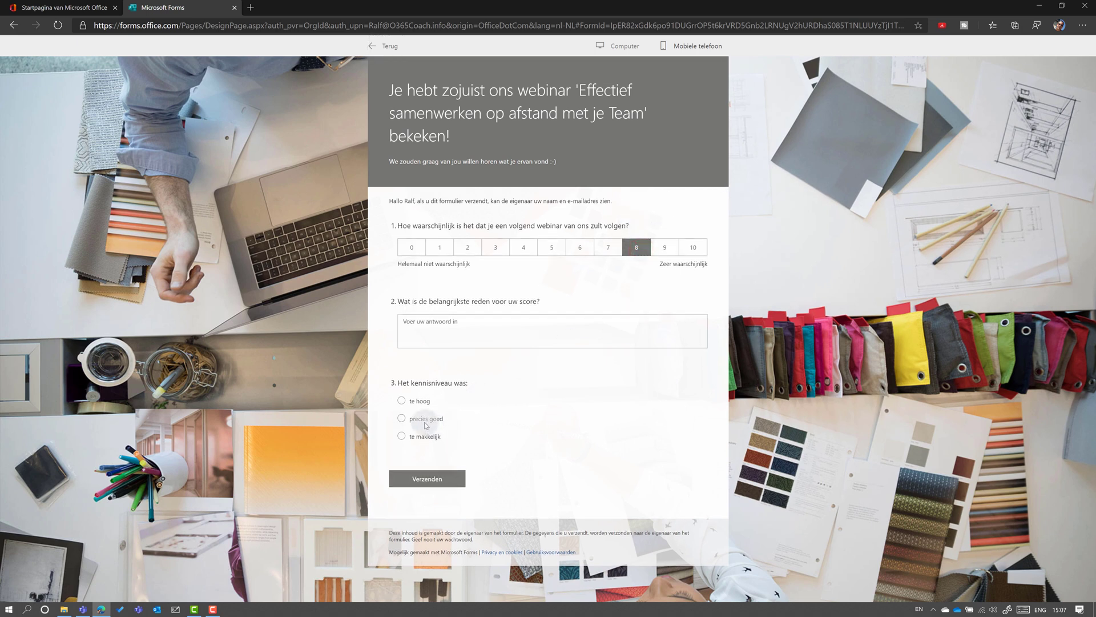
left_click(471, 330)
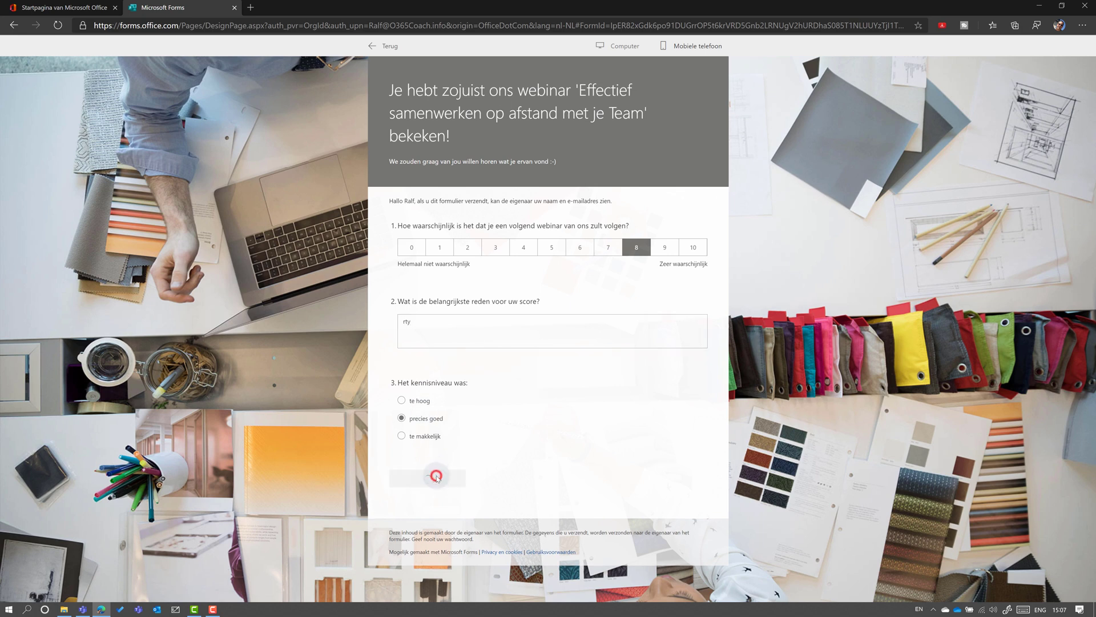
left_click(376, 46)
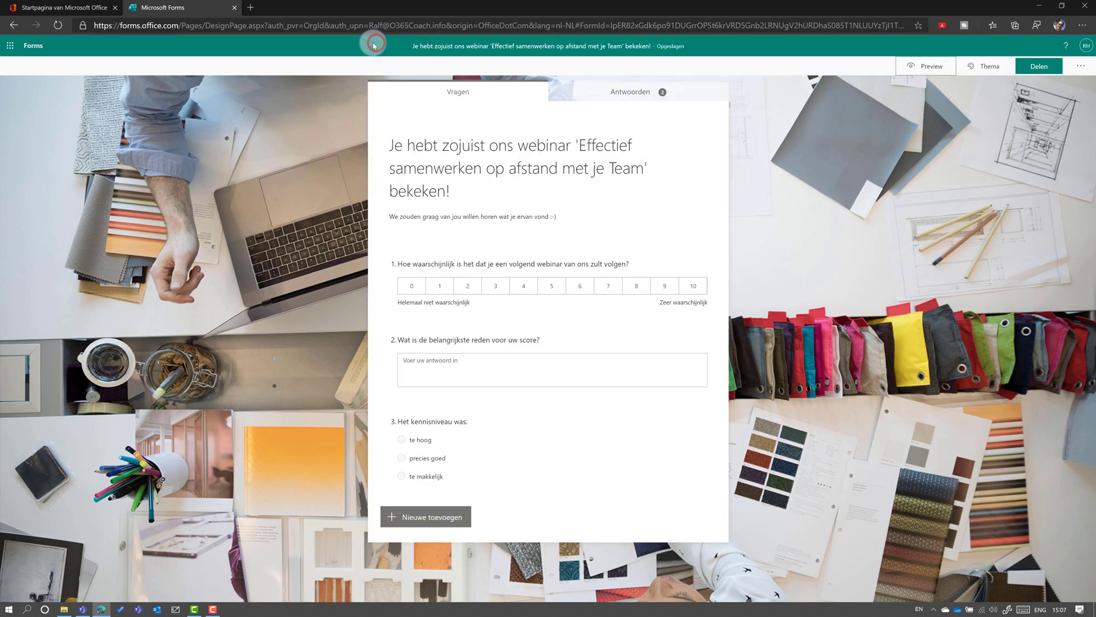
Check the webinar form's Antwoorden summary, then return to Mijn formulieren
left_click(654, 97)
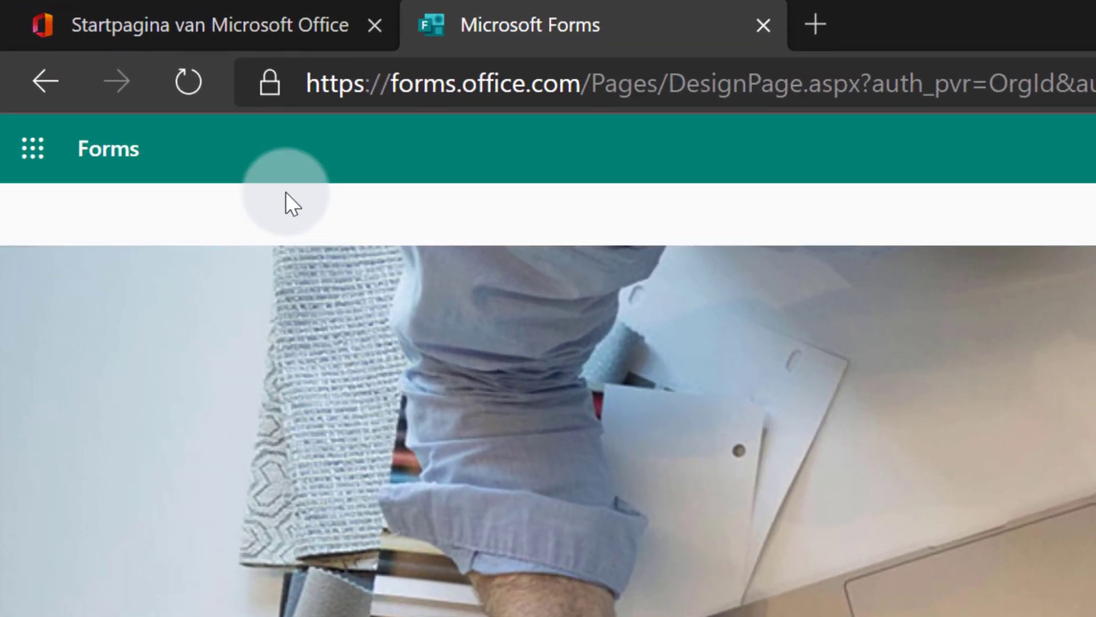
left_click(124, 150)
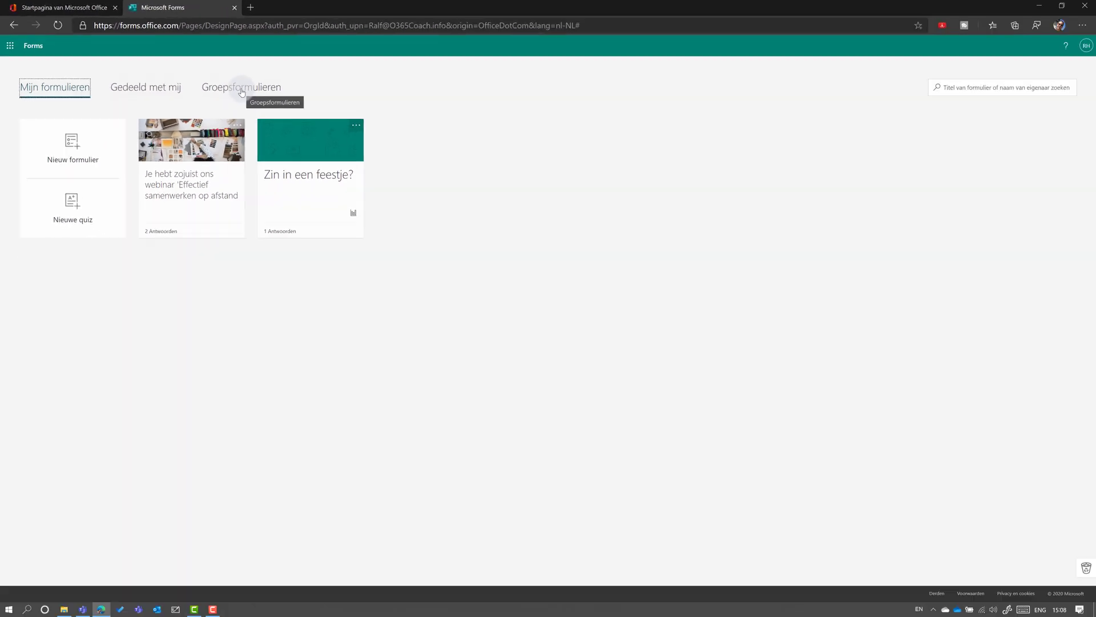
Look through Groepsformulieren, then open the webinar form's Delen sharing options
left_click(240, 88)
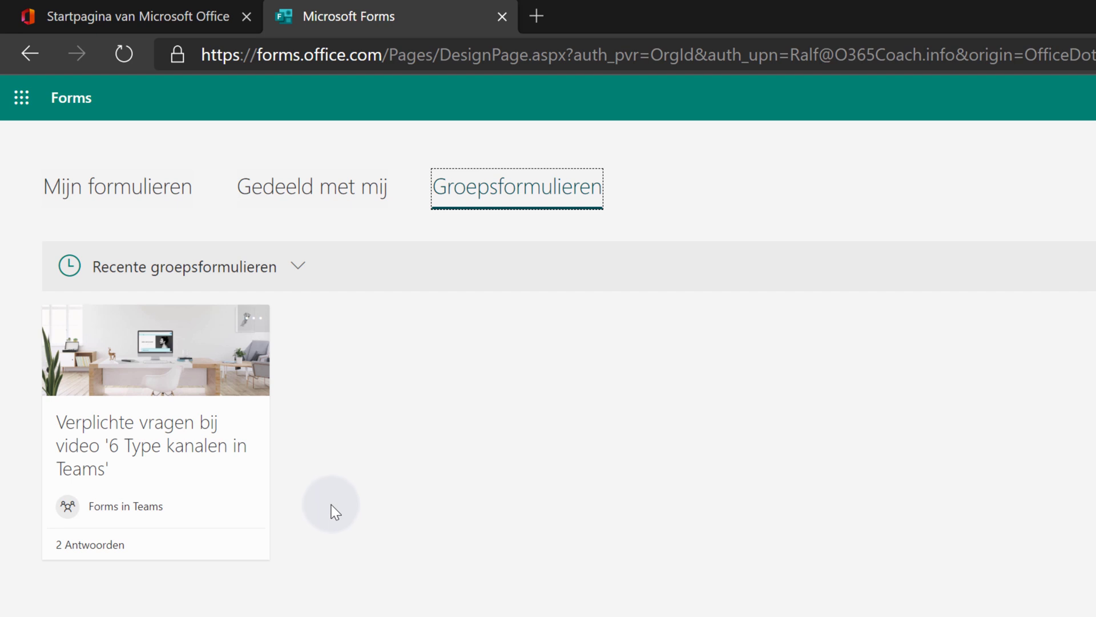
left_click(149, 197)
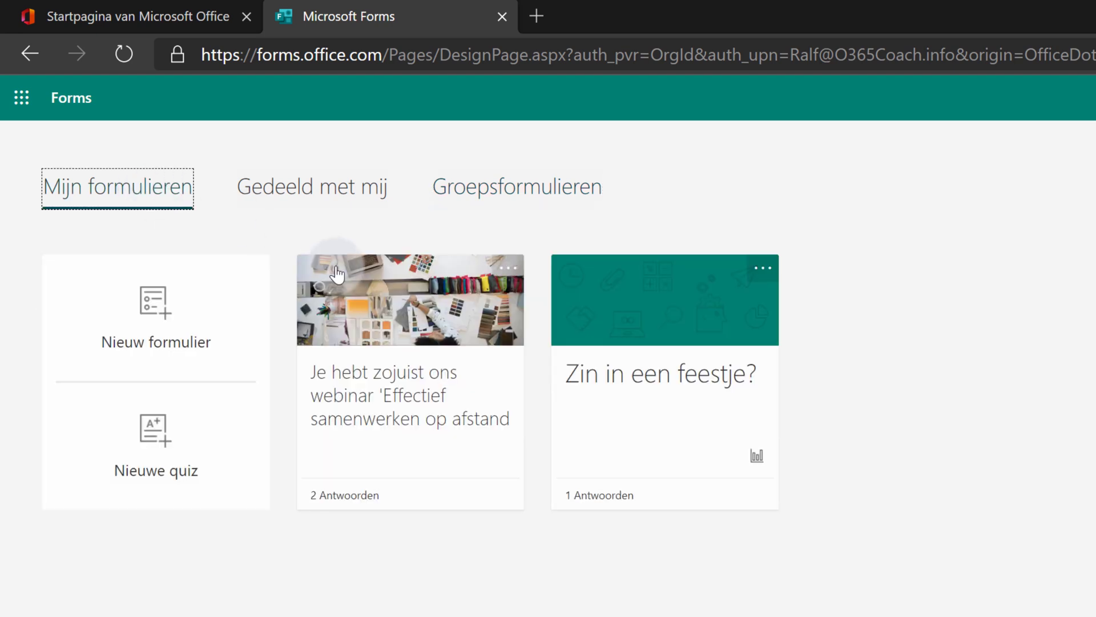
left_click(422, 337)
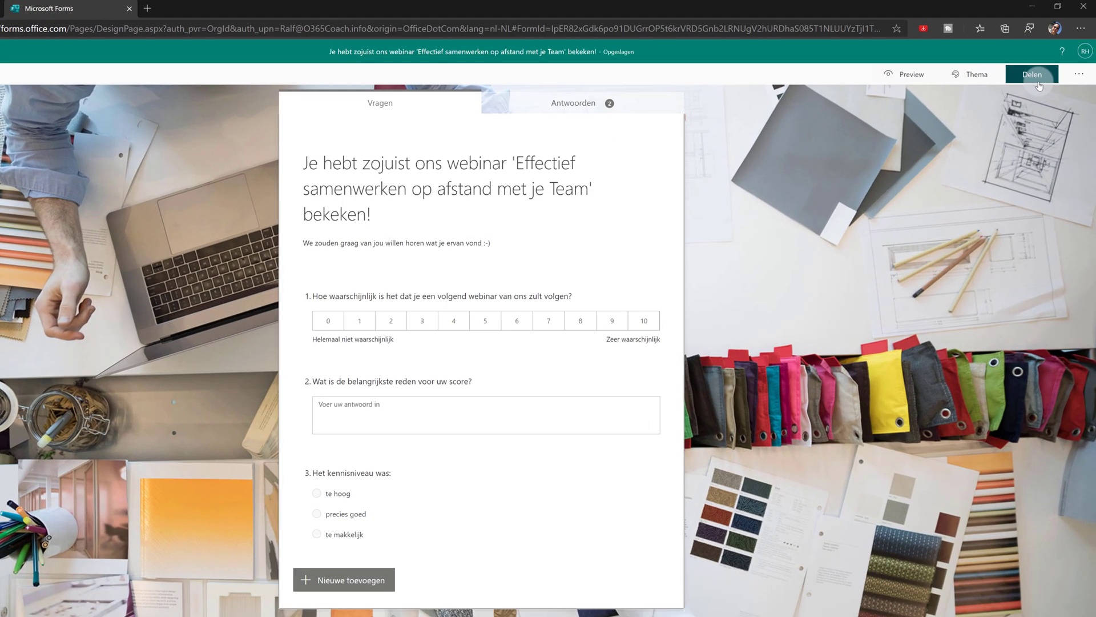
left_click(1040, 67)
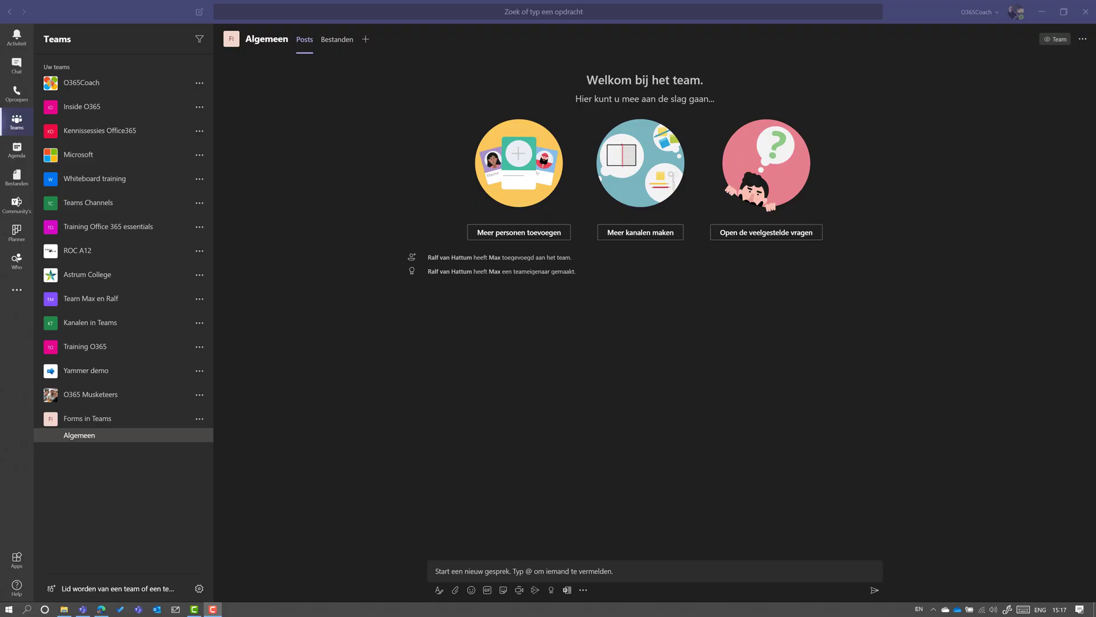
mouse_move(155, 257)
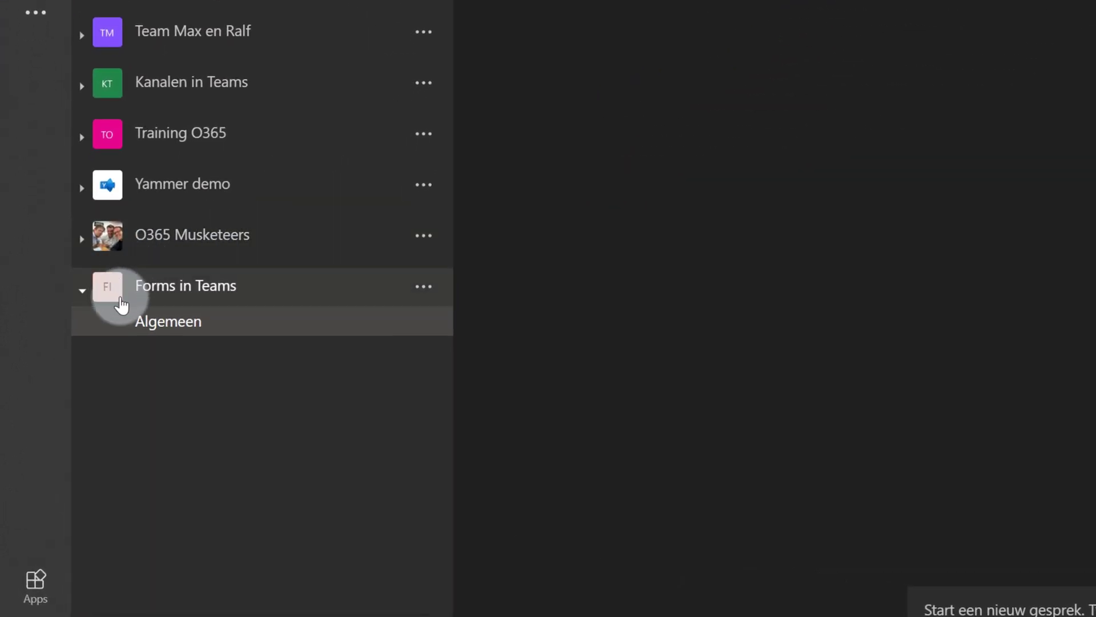
mouse_move(154, 409)
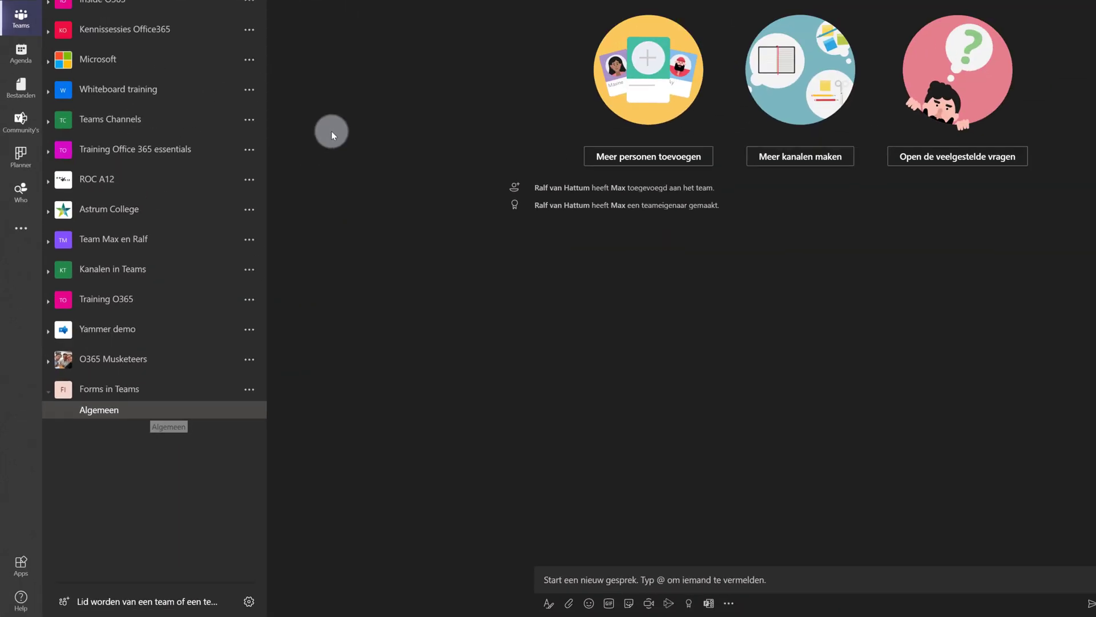
Add the existing webinar feedback form as a Forms tab set to Antwoorden verzamelen
left_click(255, 63)
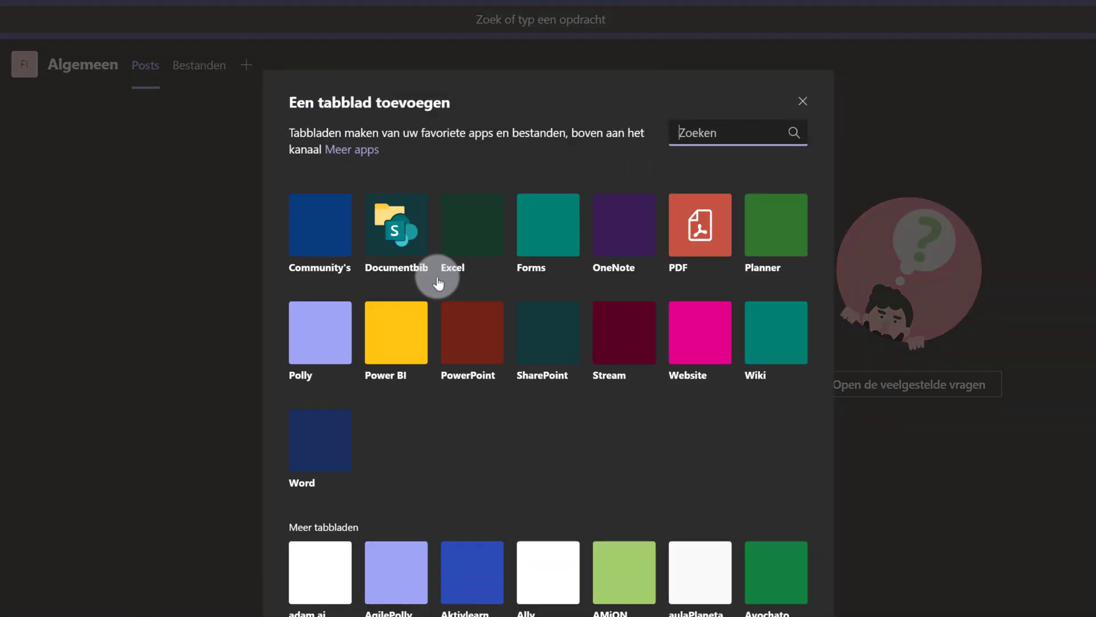
left_click(558, 235)
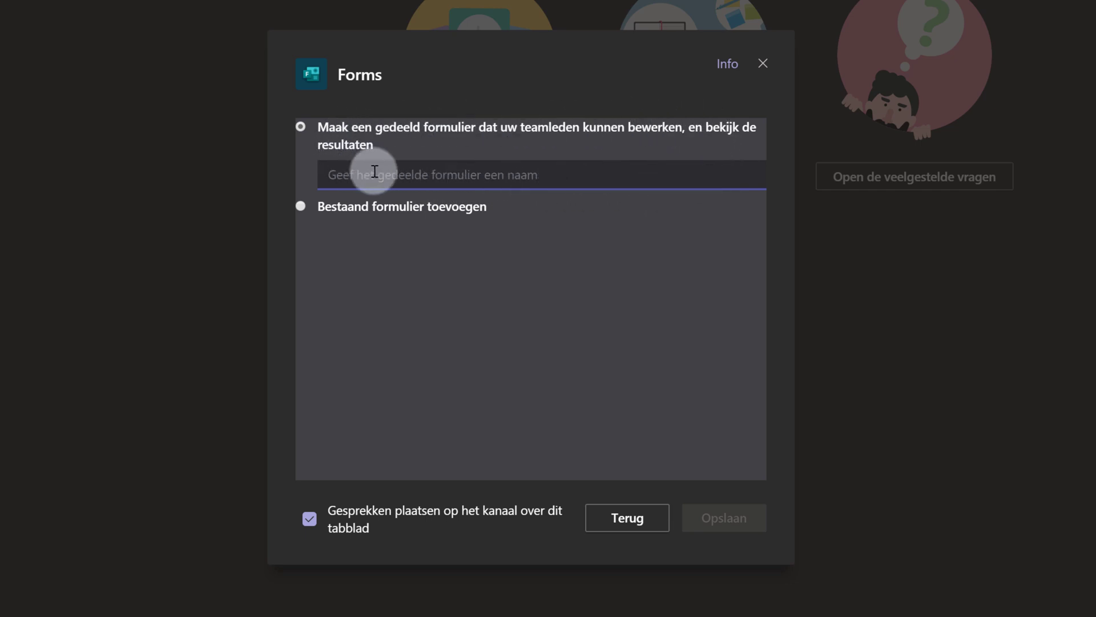
left_click(301, 208)
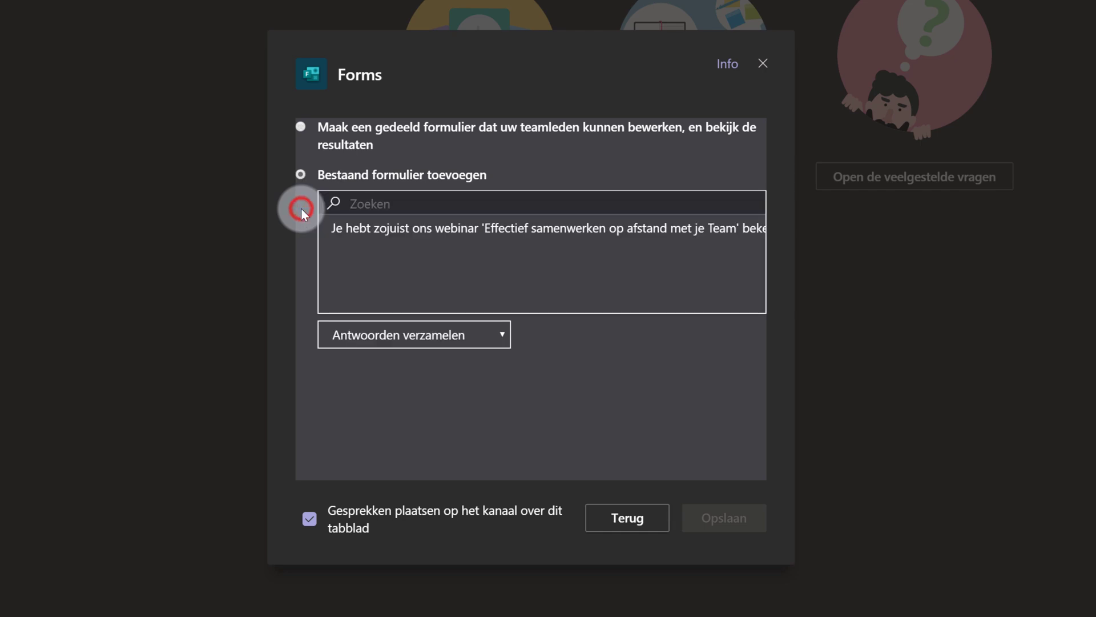
left_click(444, 232)
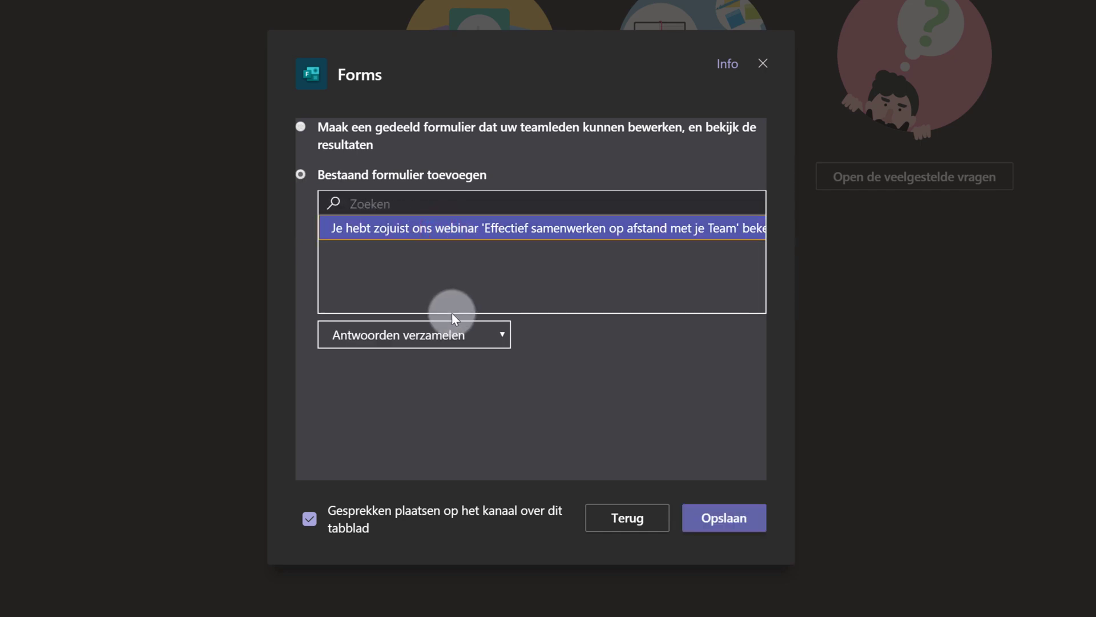
left_click(444, 337)
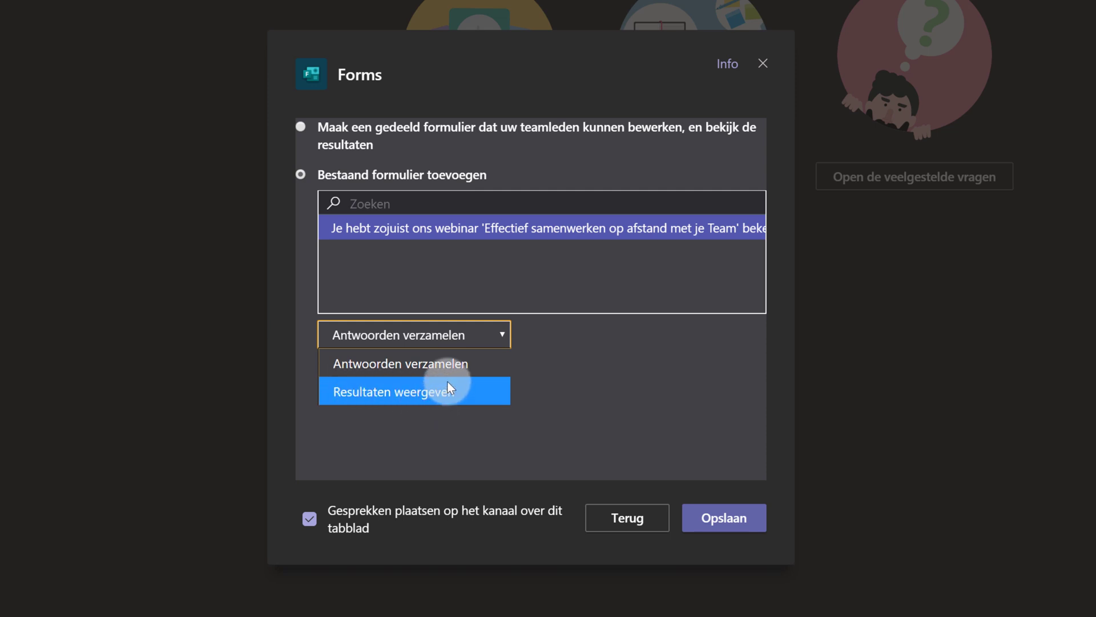
left_click(448, 365)
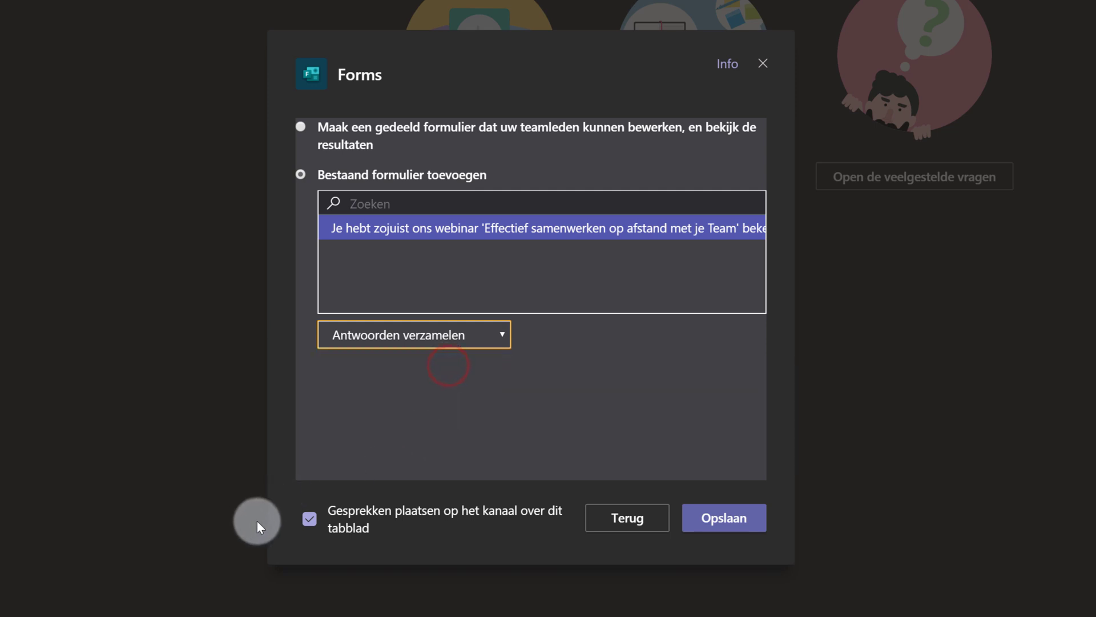
left_click(310, 517)
left_click(717, 527)
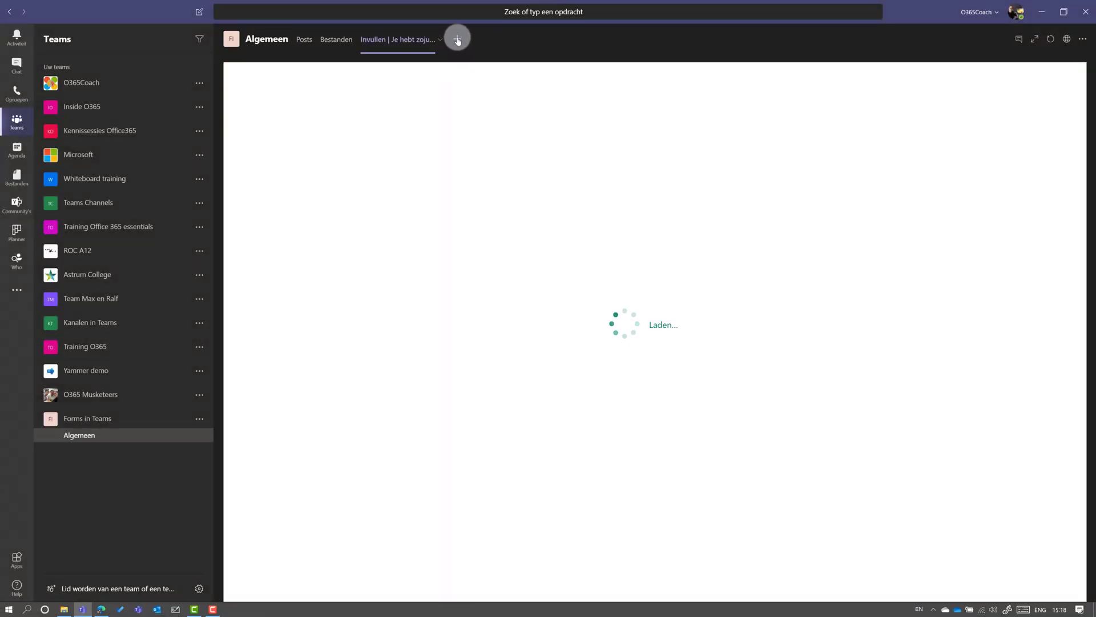
Add a Resultaten weergeven Forms tab for the webinar form, unchecking Gesprekken plaatsen op het kanaal
left_click(457, 39)
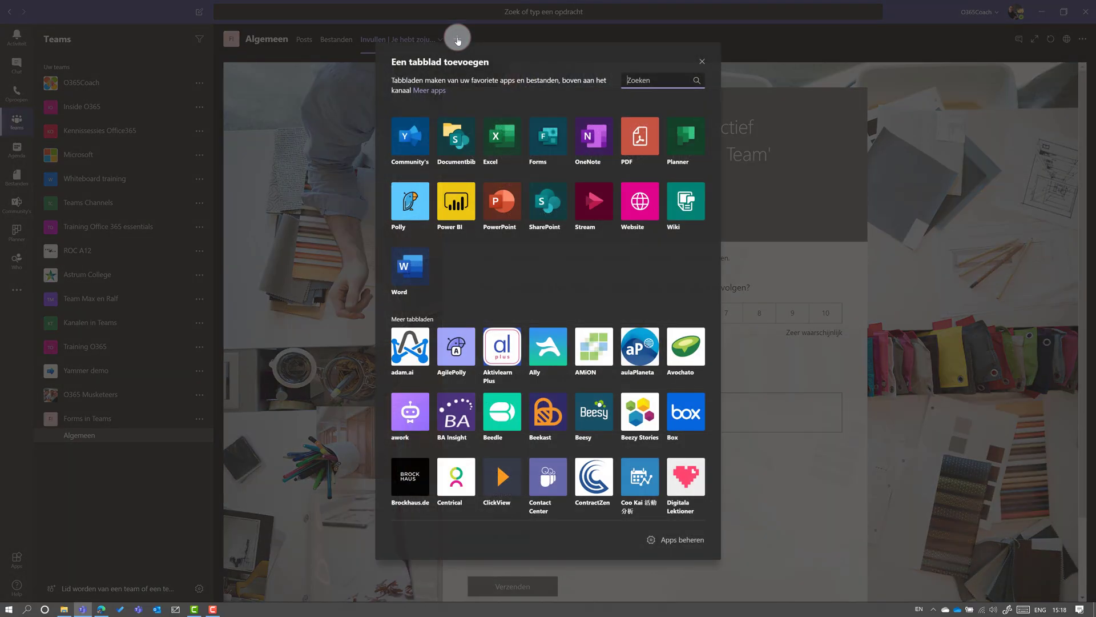
left_click(562, 149)
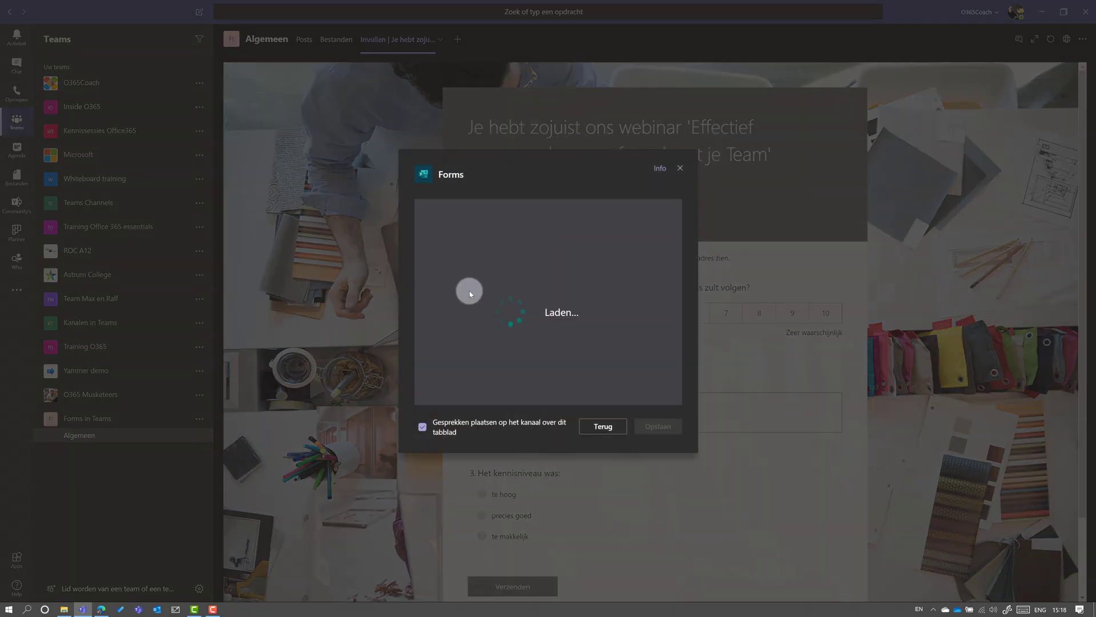
left_click(417, 248)
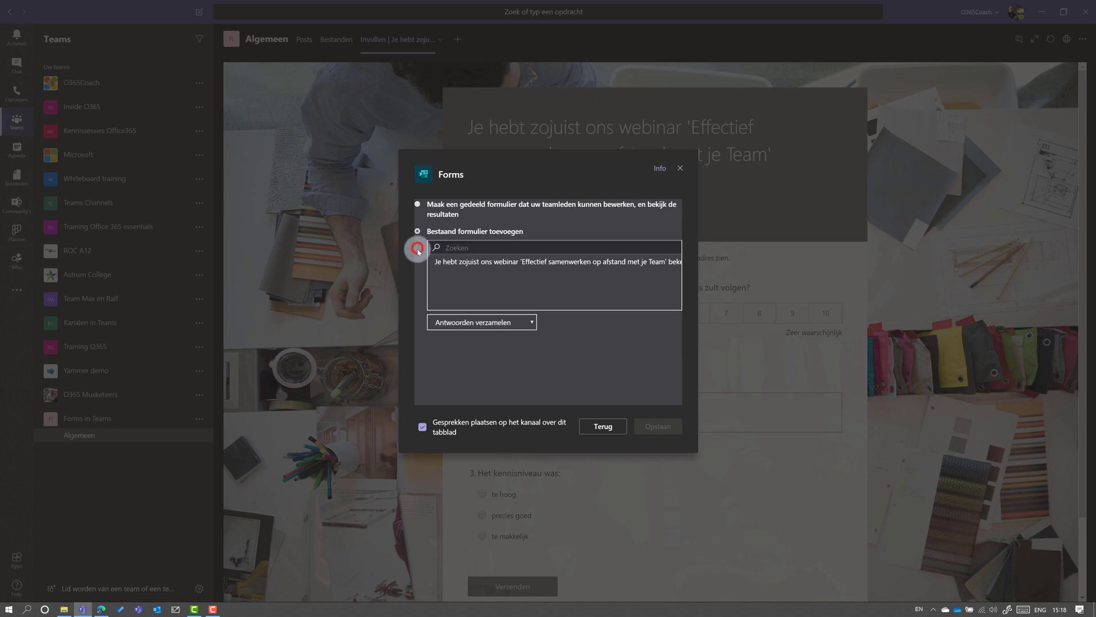
left_click(451, 262)
left_click(471, 324)
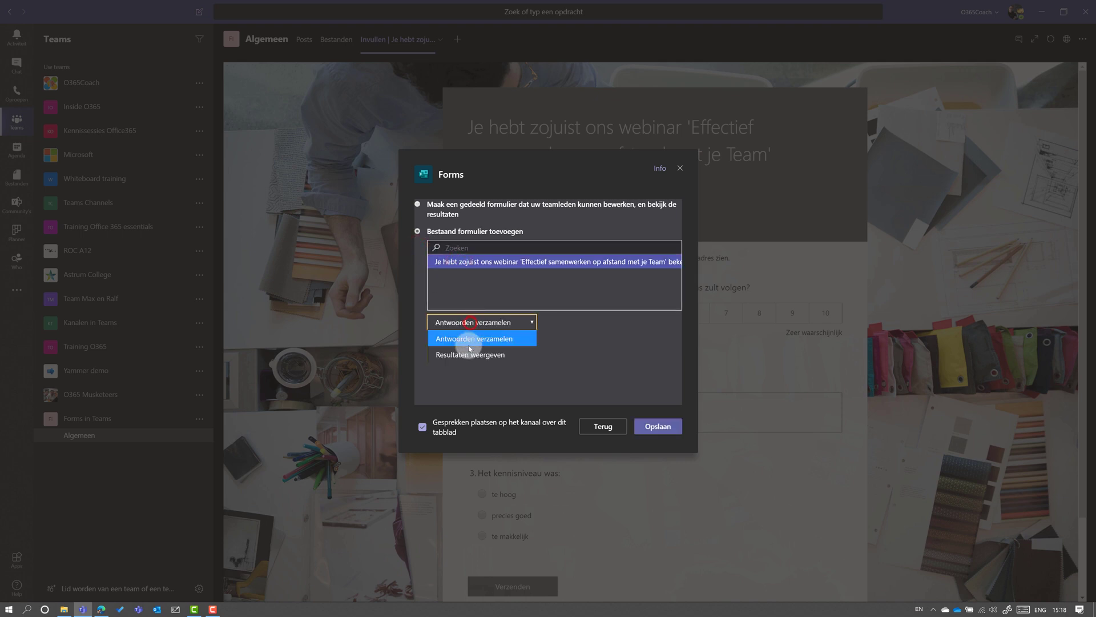
left_click(468, 354)
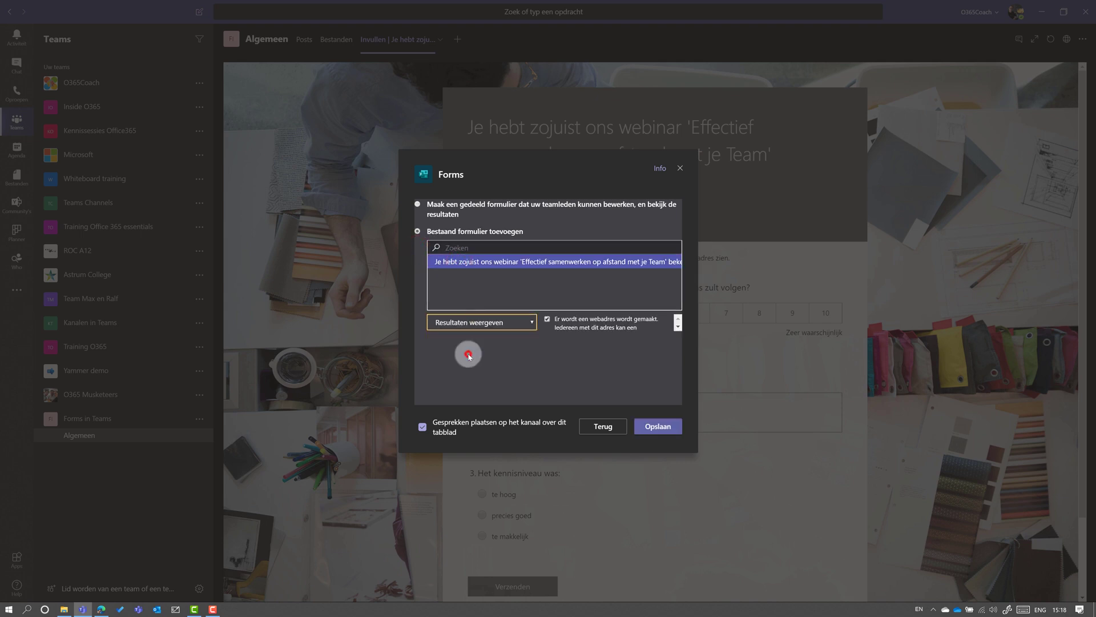
left_click(422, 427)
left_click(656, 429)
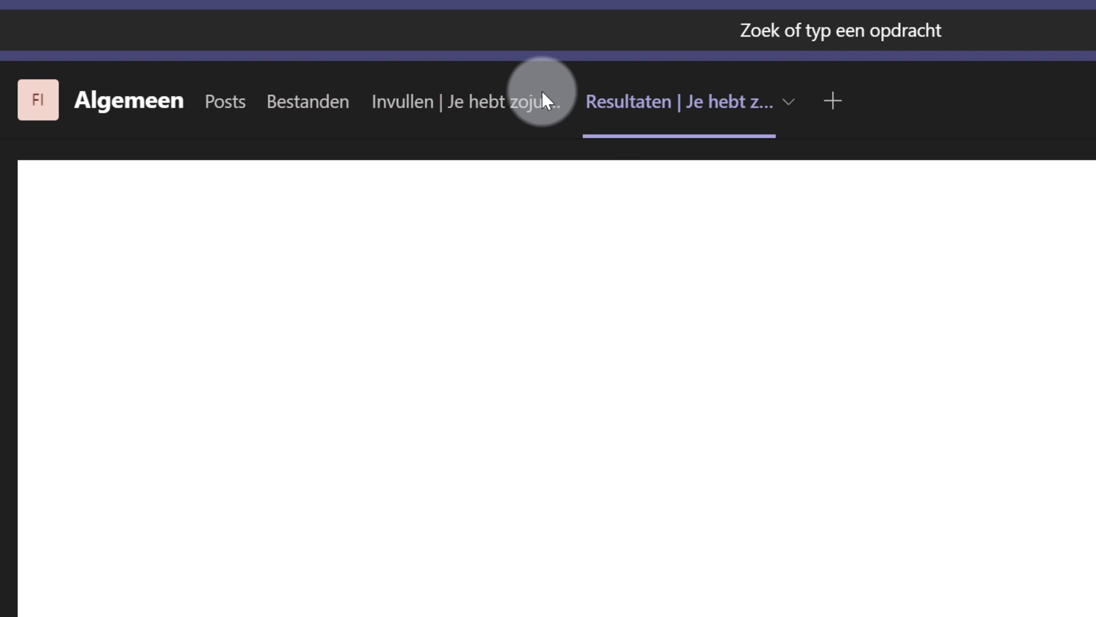
Compare the Invullen and Resultaten tabs, then switch to Microsoft Forms in Edge
left_click(415, 98)
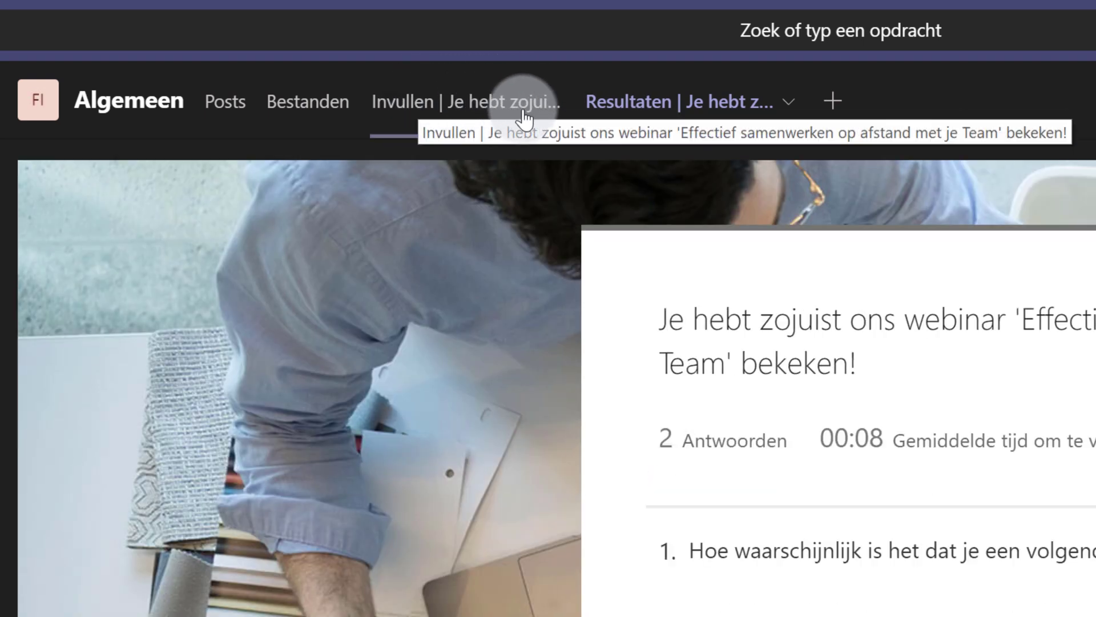
left_click(622, 108)
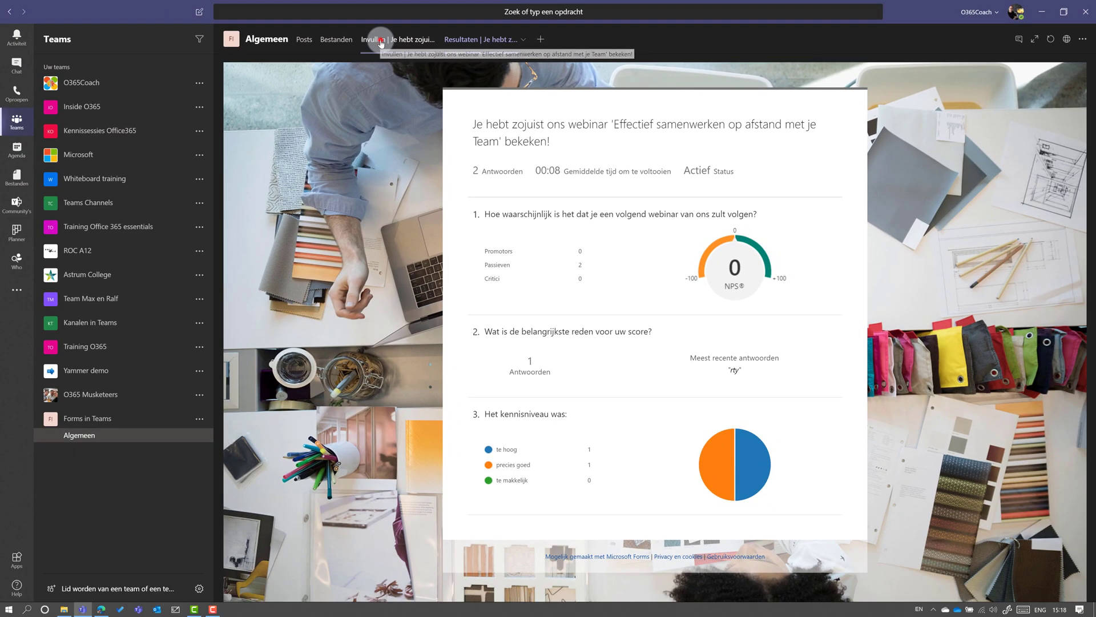
left_click(381, 42)
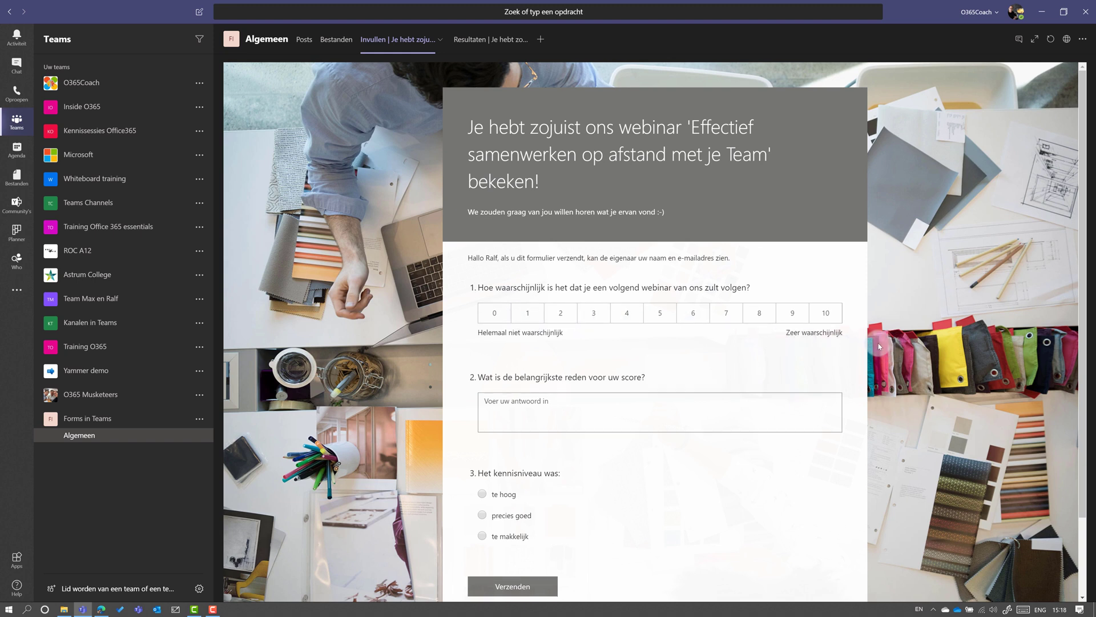
left_click(481, 41)
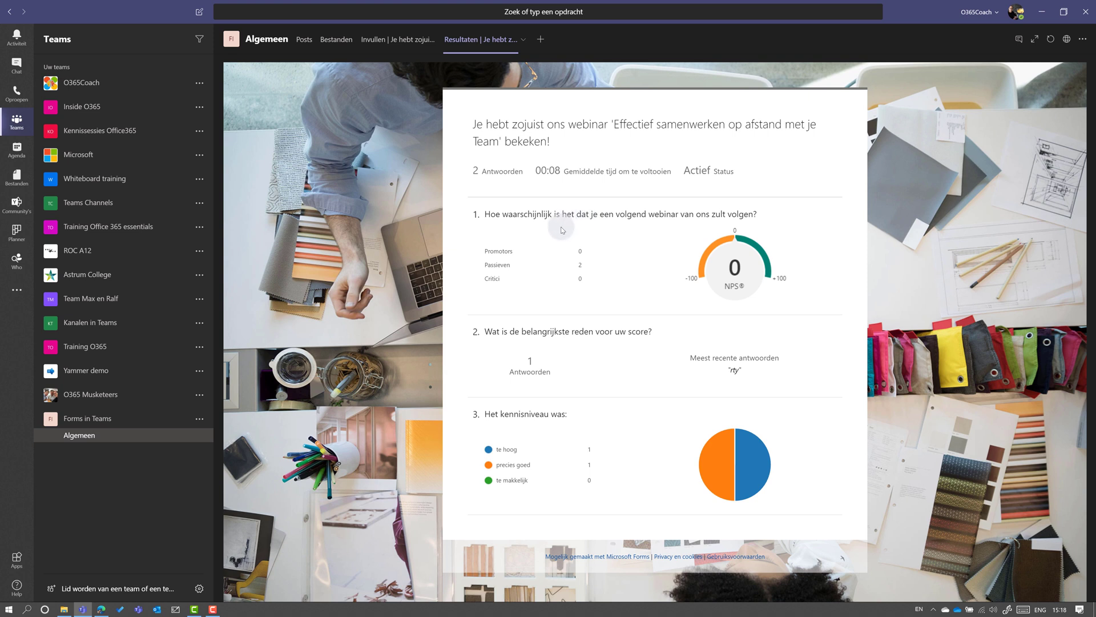
left_click(102, 609)
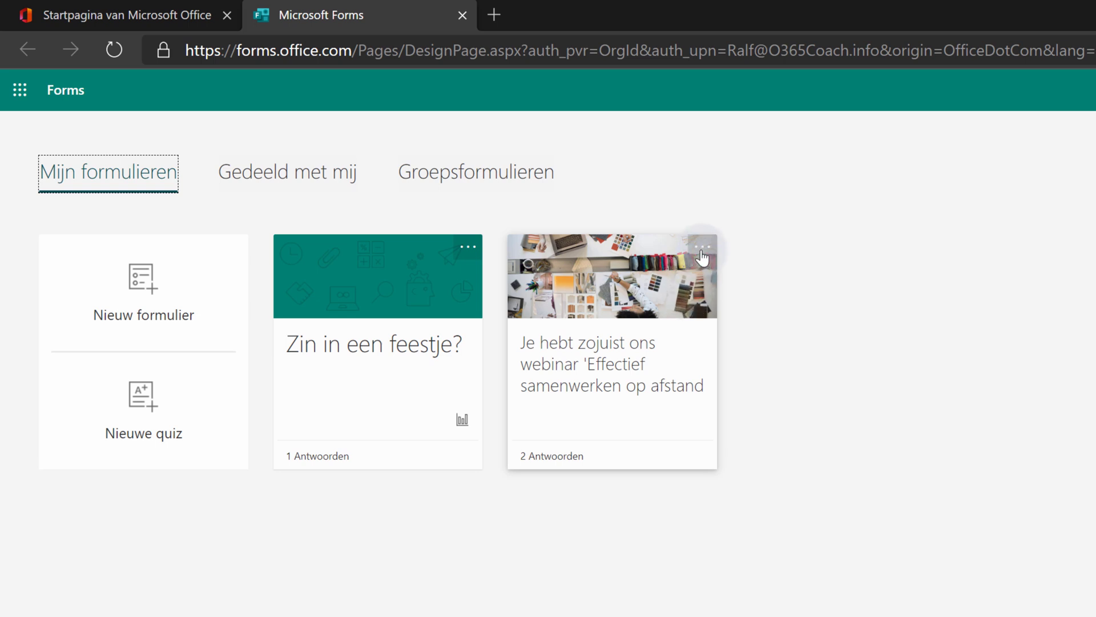
Copy the webinar form, move the copy into the Forms in Teams group, and check Groepsformulieren
left_click(701, 250)
left_click(568, 309)
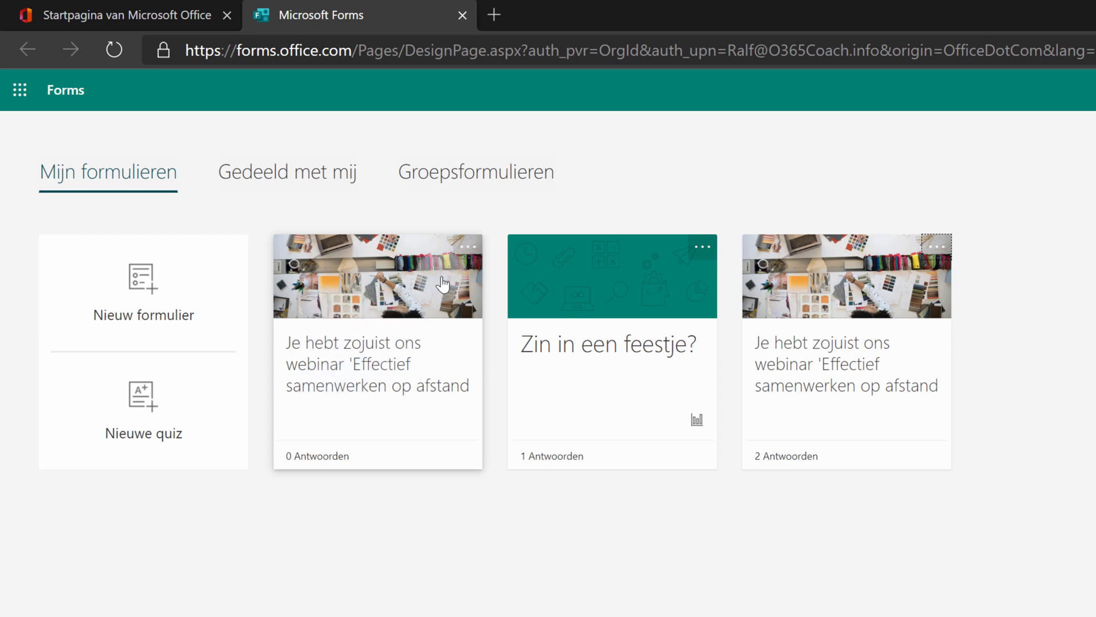
left_click(466, 247)
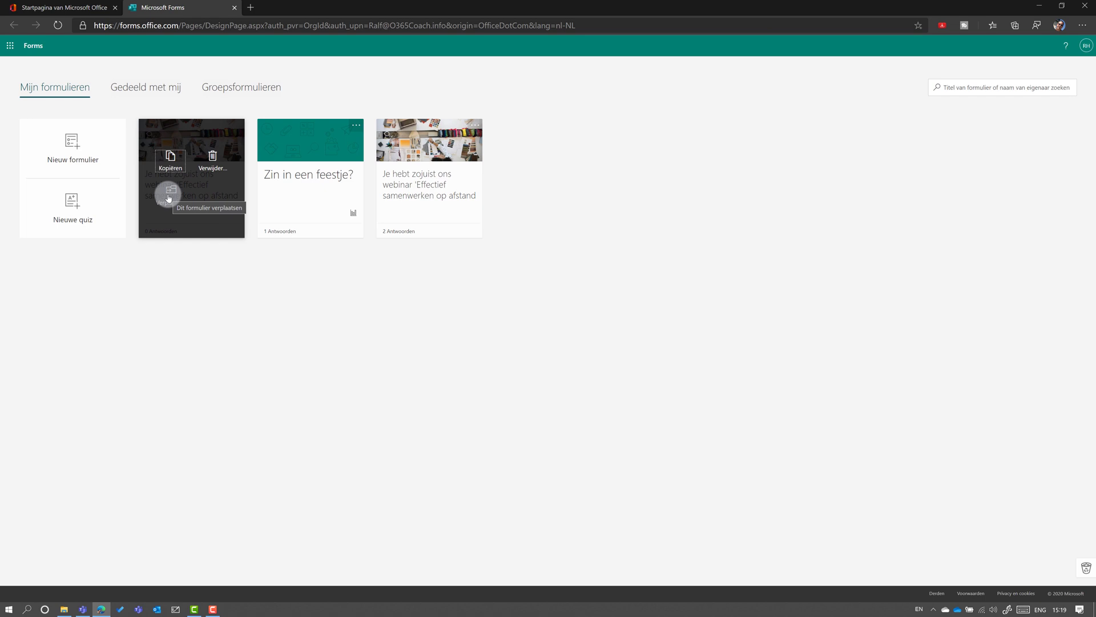
left_click(169, 198)
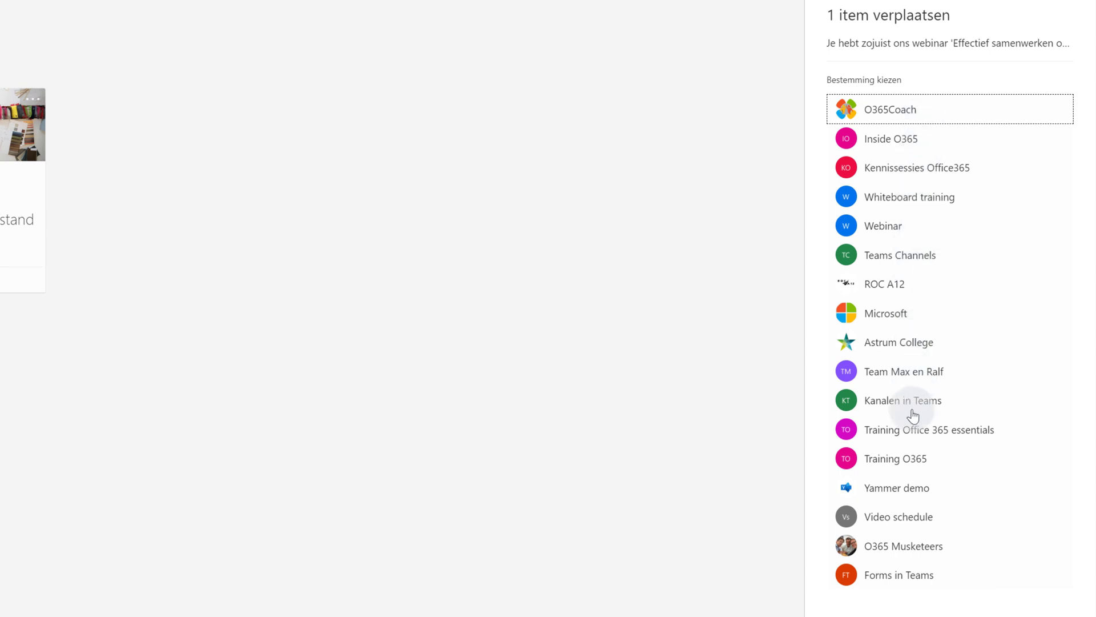
left_click(907, 577)
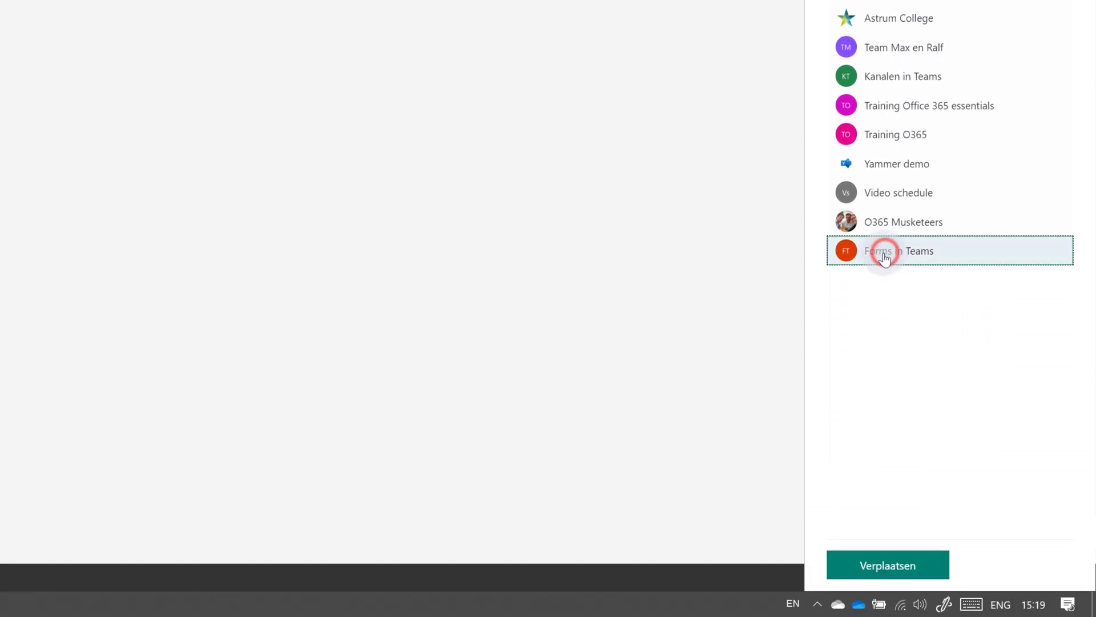
left_click(887, 571)
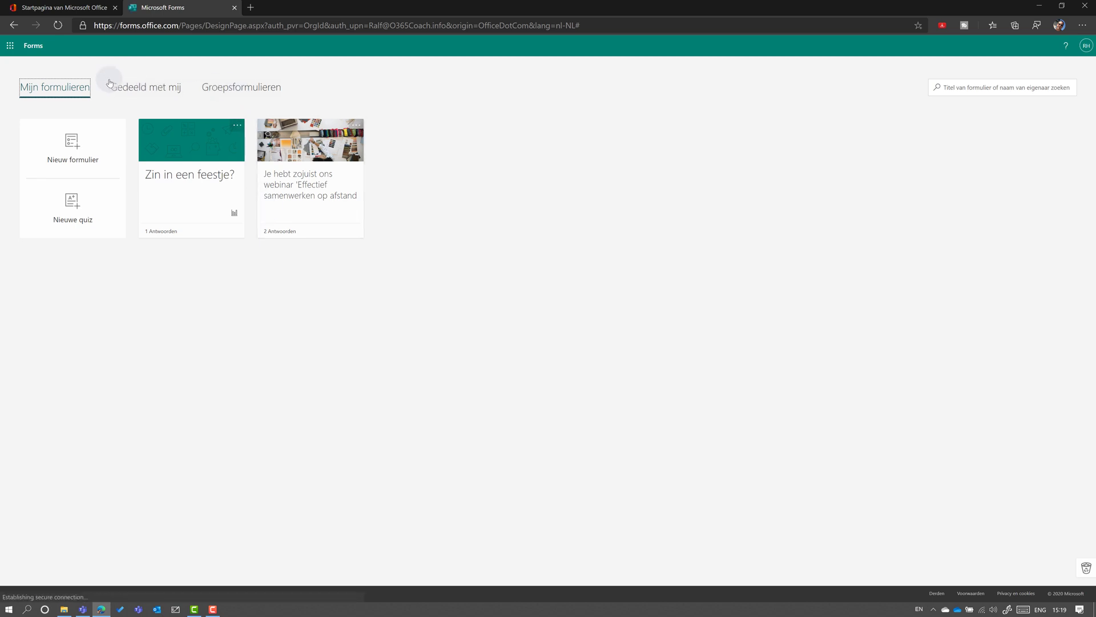
left_click(236, 91)
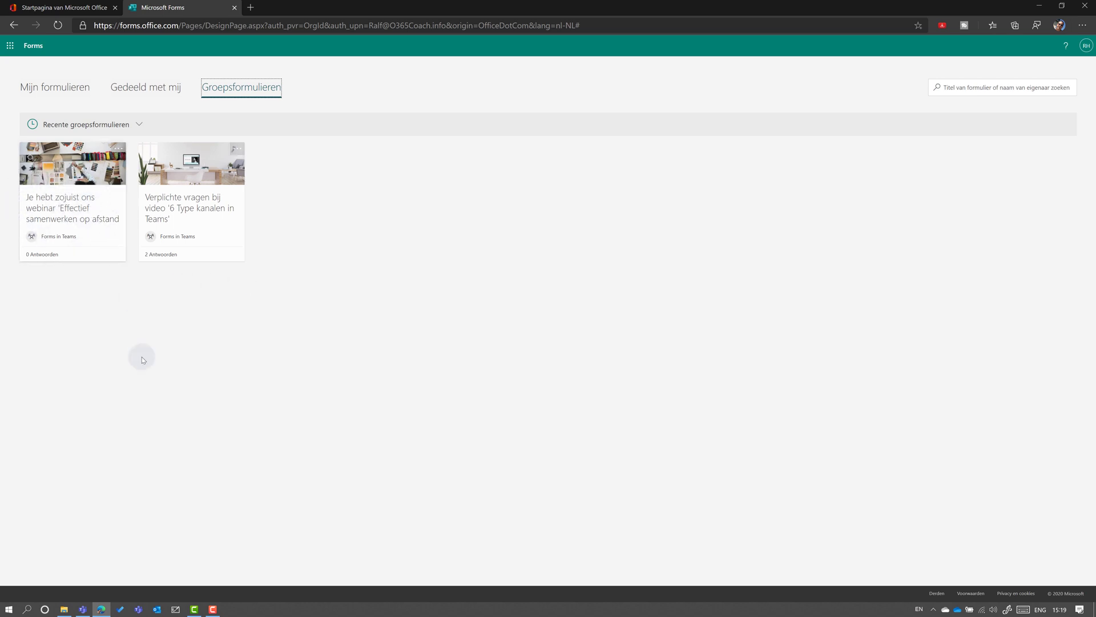
left_click(84, 610)
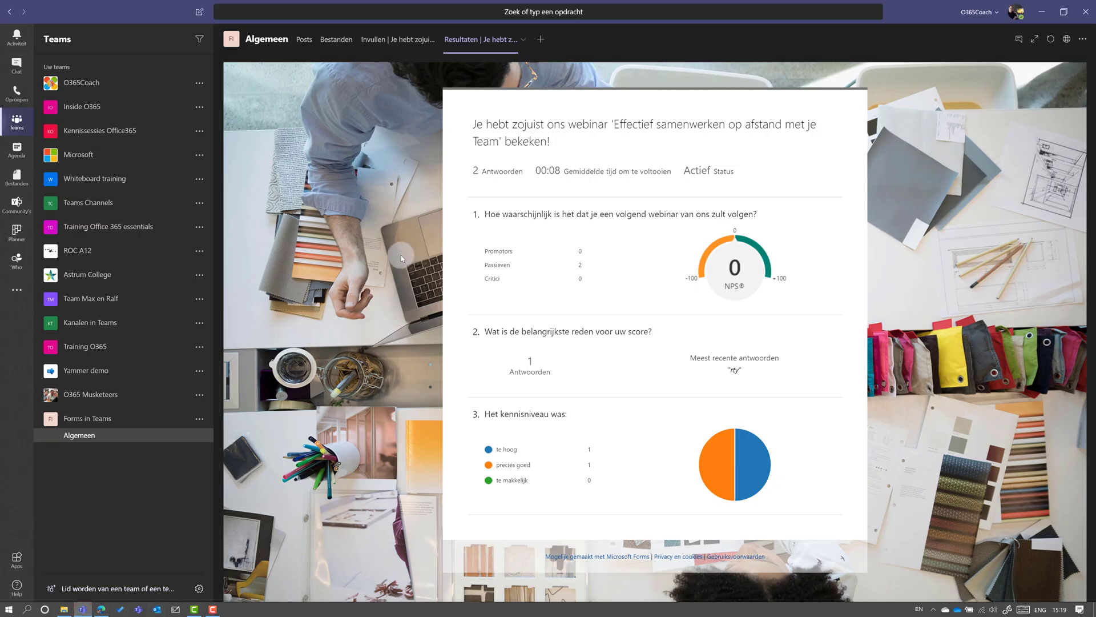
Add a Samenwerken tab for the copied webinar form without a channel post, then edit question 1
left_click(541, 39)
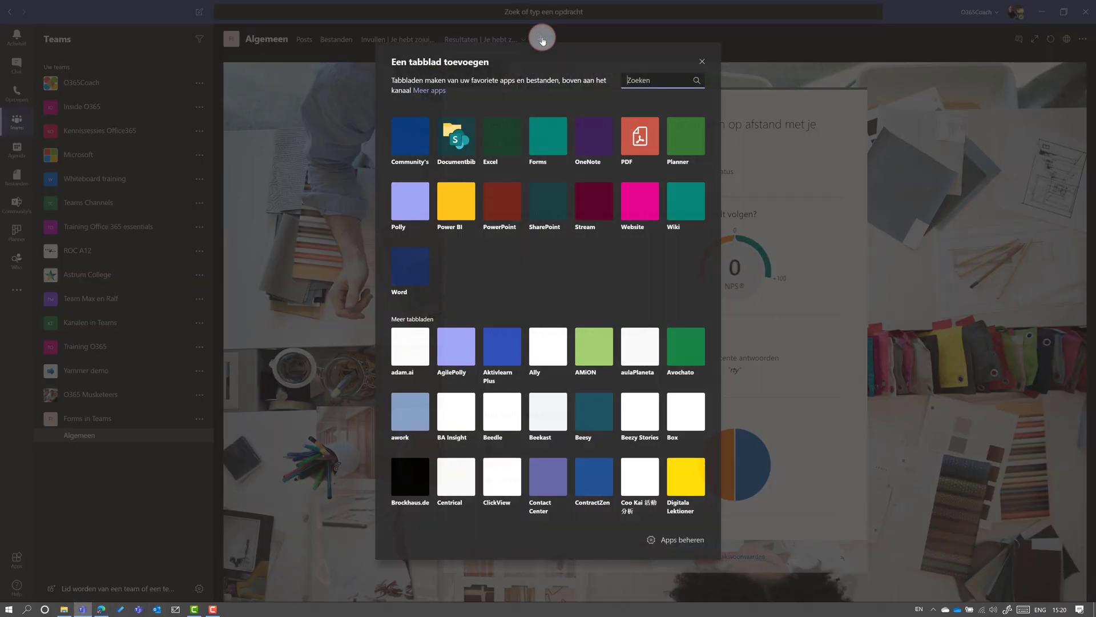
left_click(543, 147)
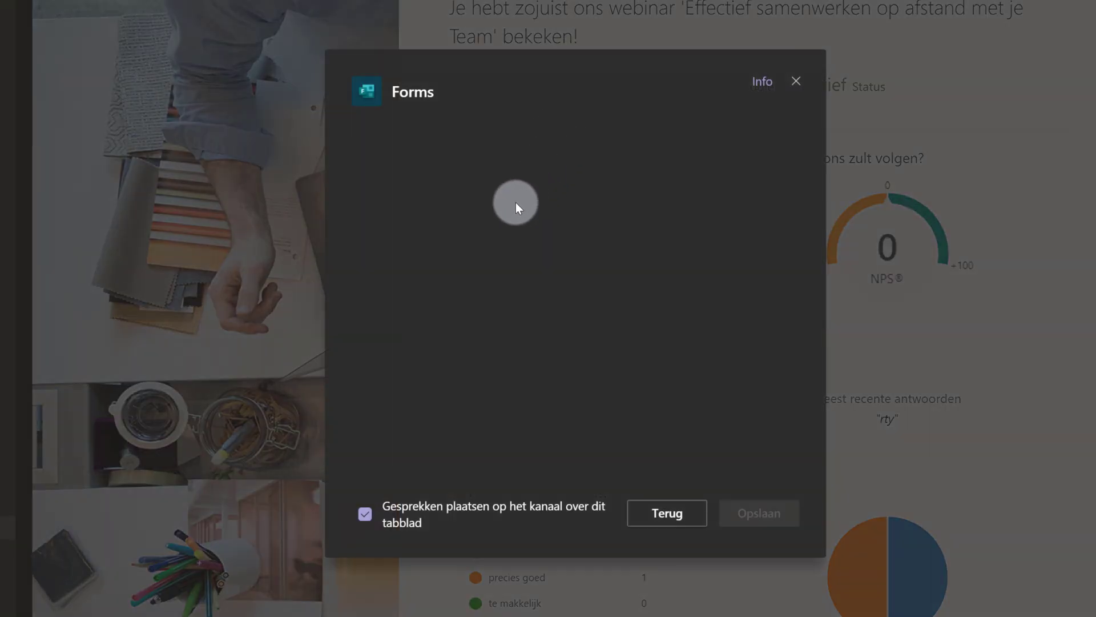
left_click(356, 217)
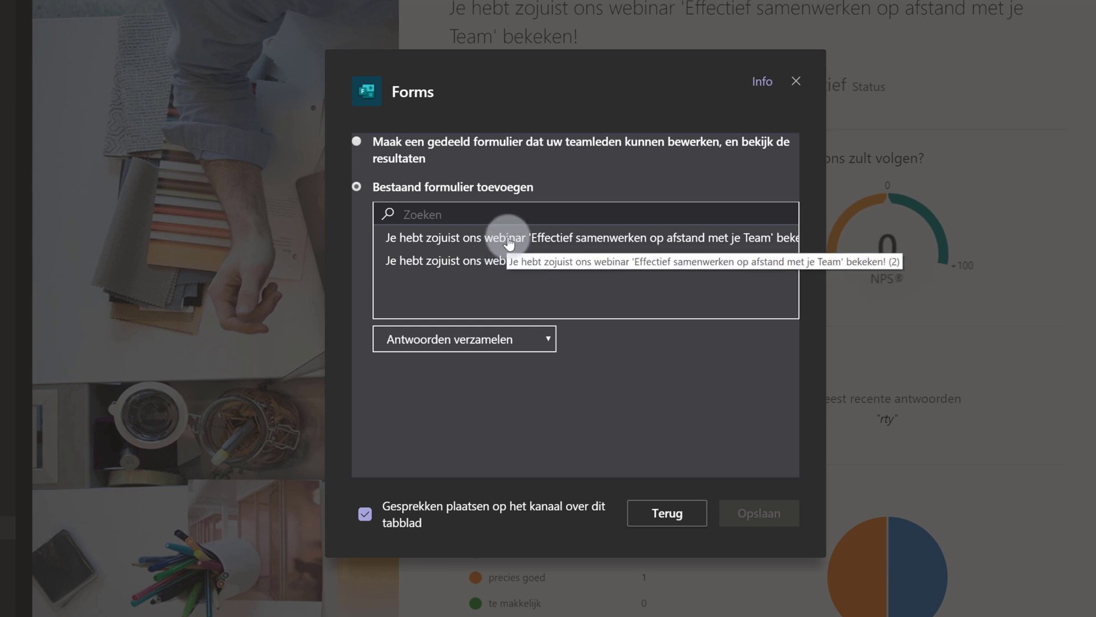
left_click(508, 243)
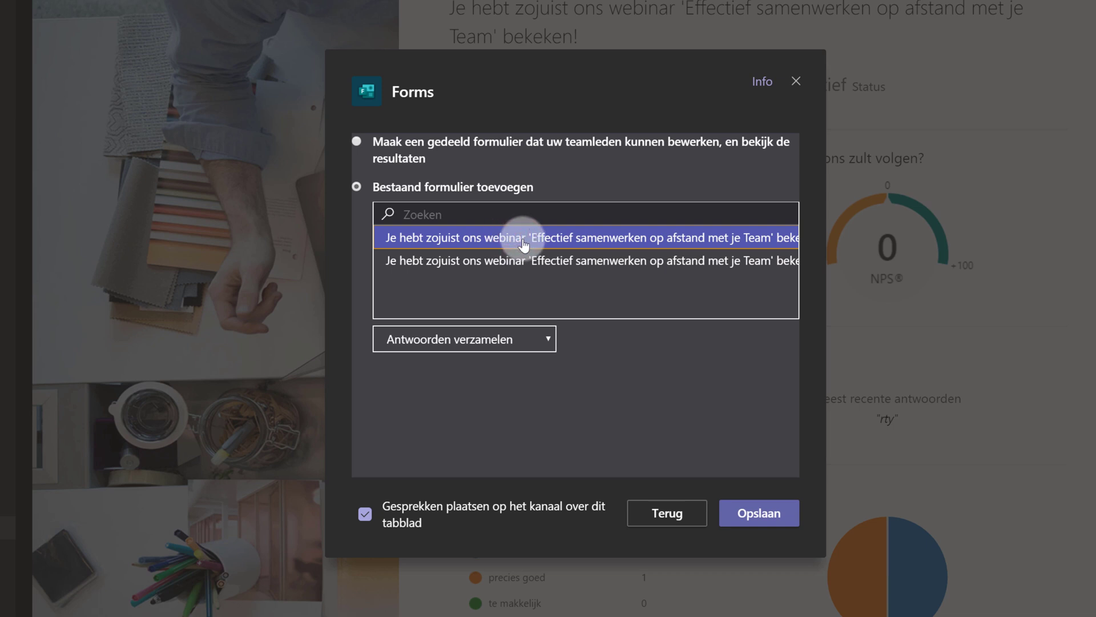
left_click(550, 341)
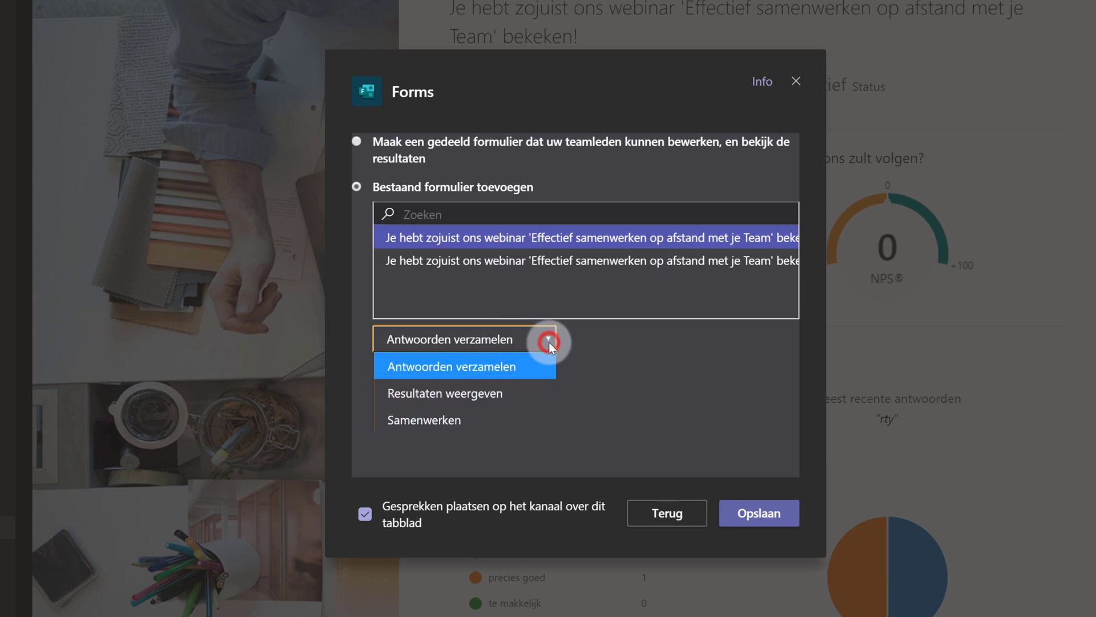
left_click(440, 421)
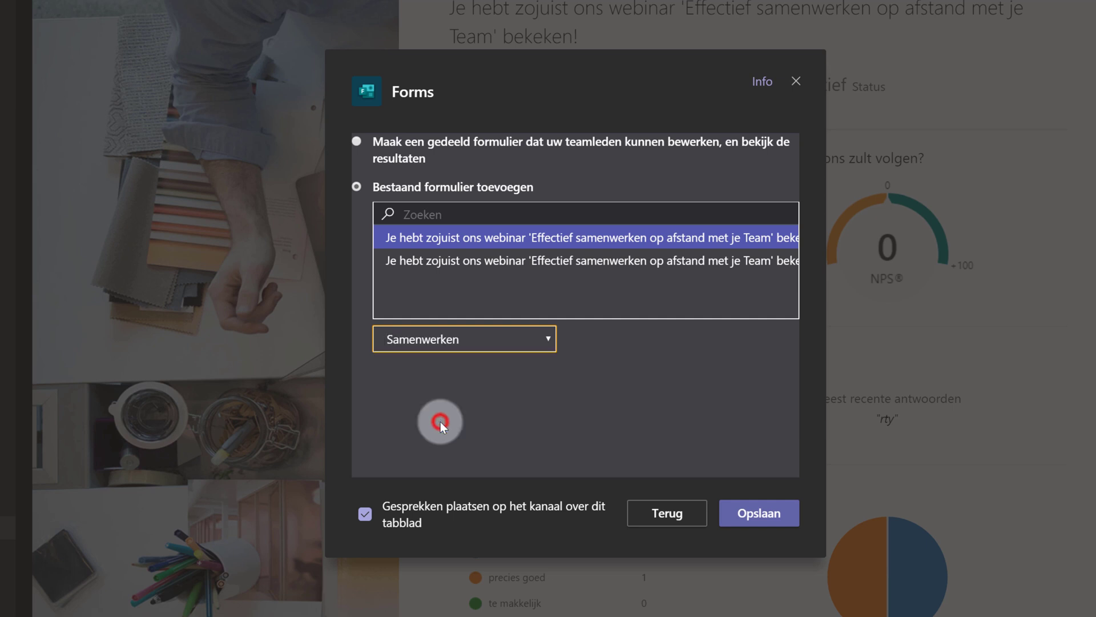
left_click(365, 514)
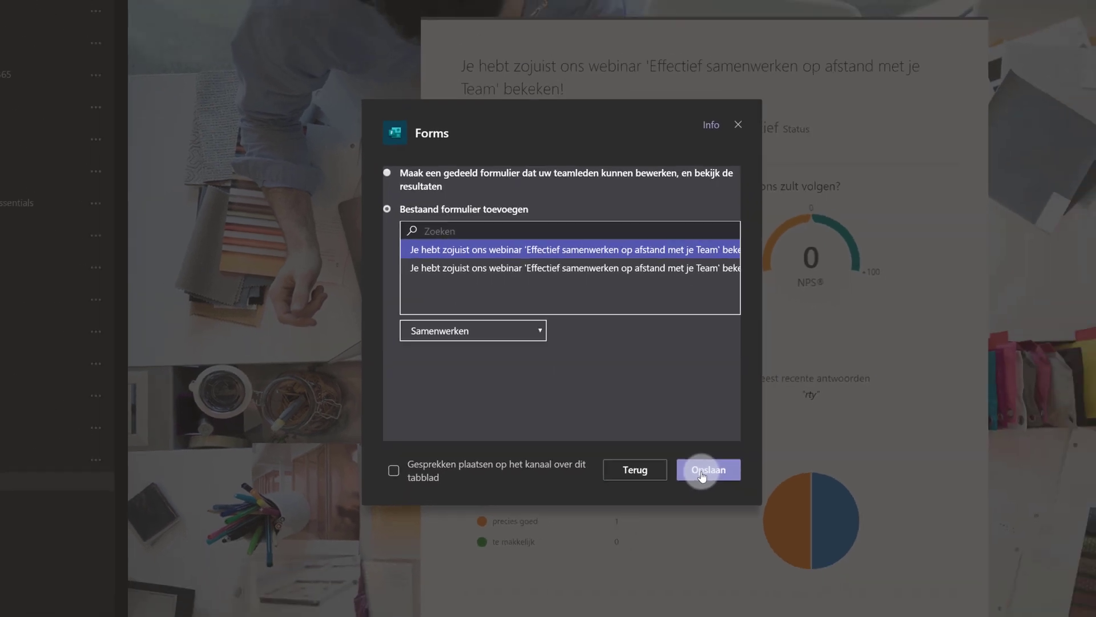
left_click(749, 517)
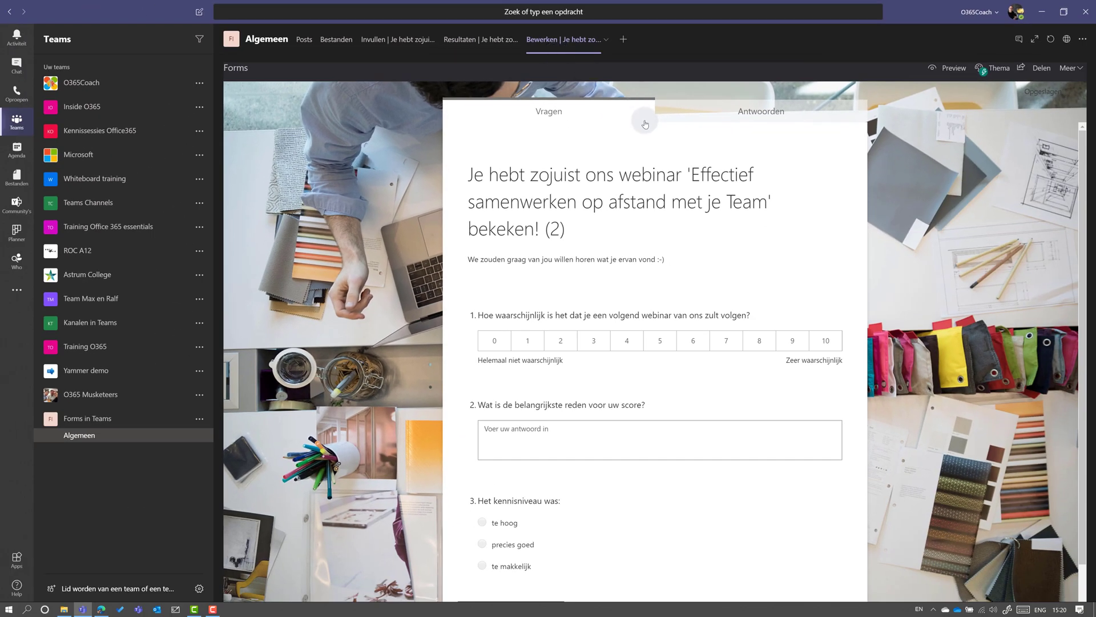
left_click(767, 318)
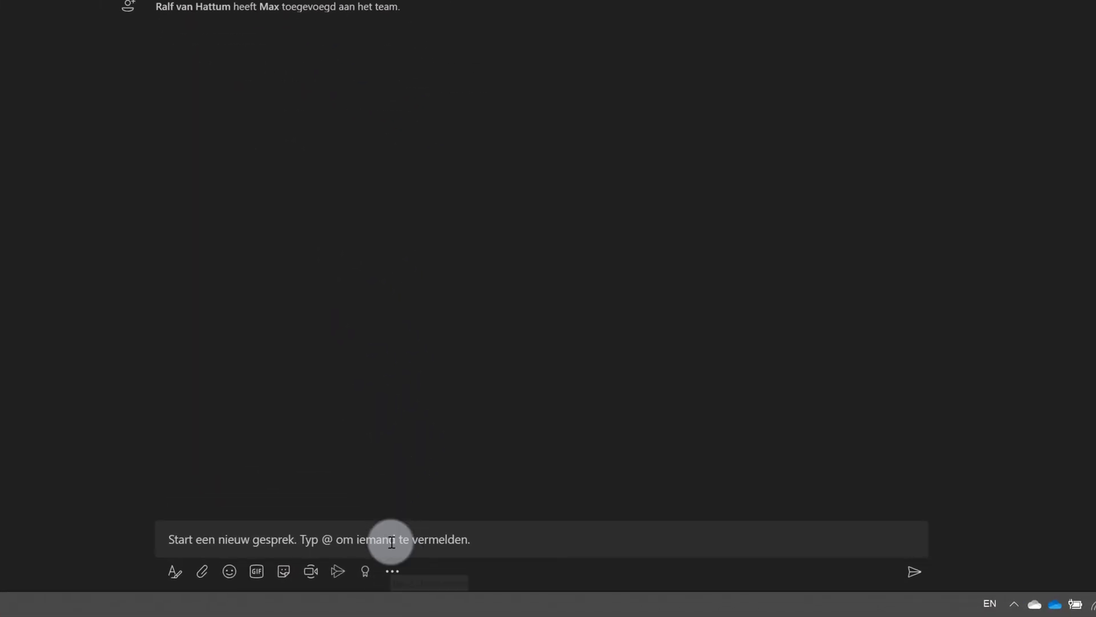
Find the Forms app in the Teams app catalogue and add it to the team
left_click(393, 571)
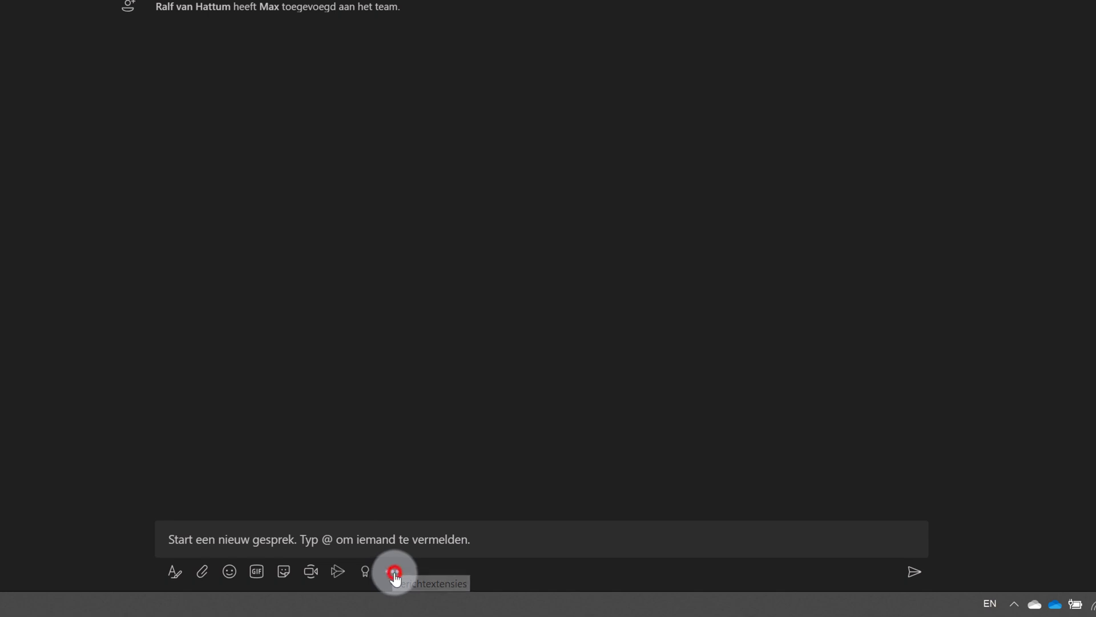
left_click(465, 521)
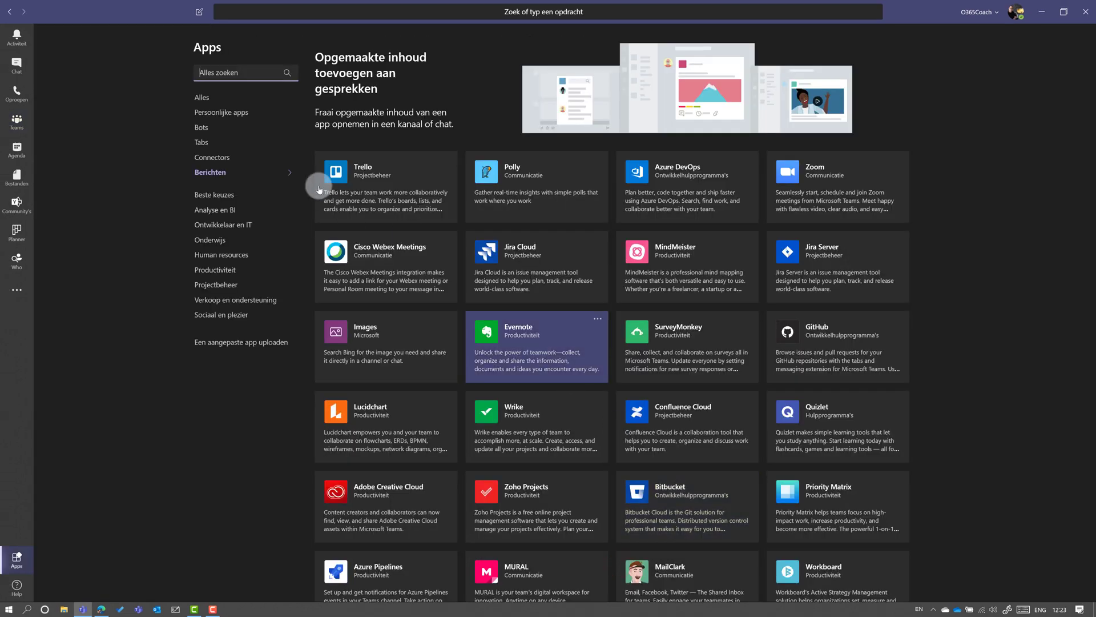
type("t")
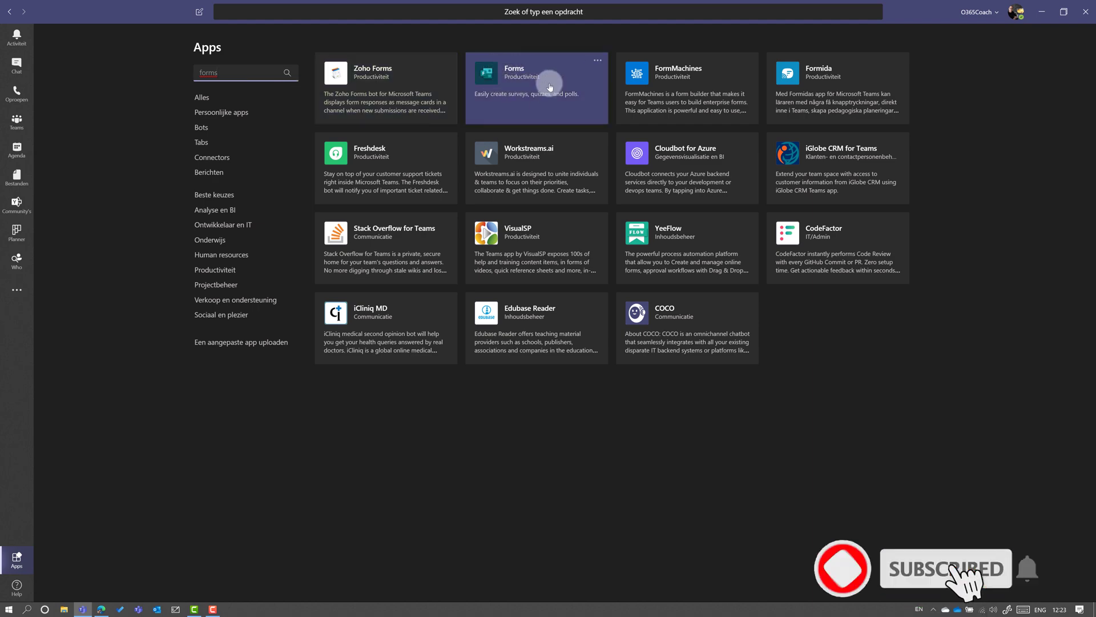
left_click(540, 100)
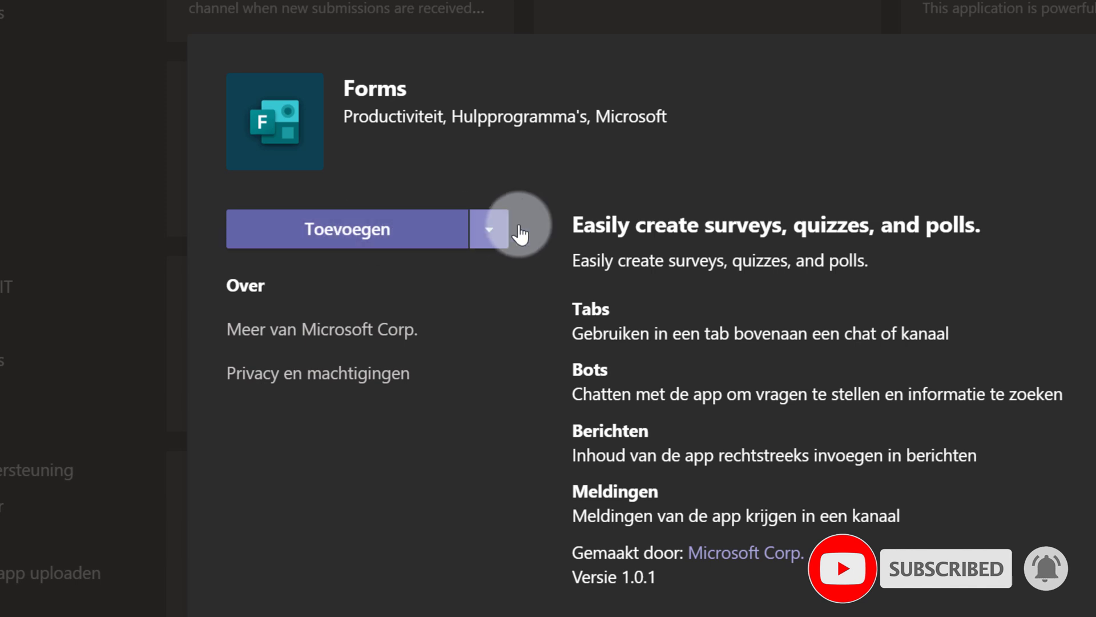
left_click(495, 229)
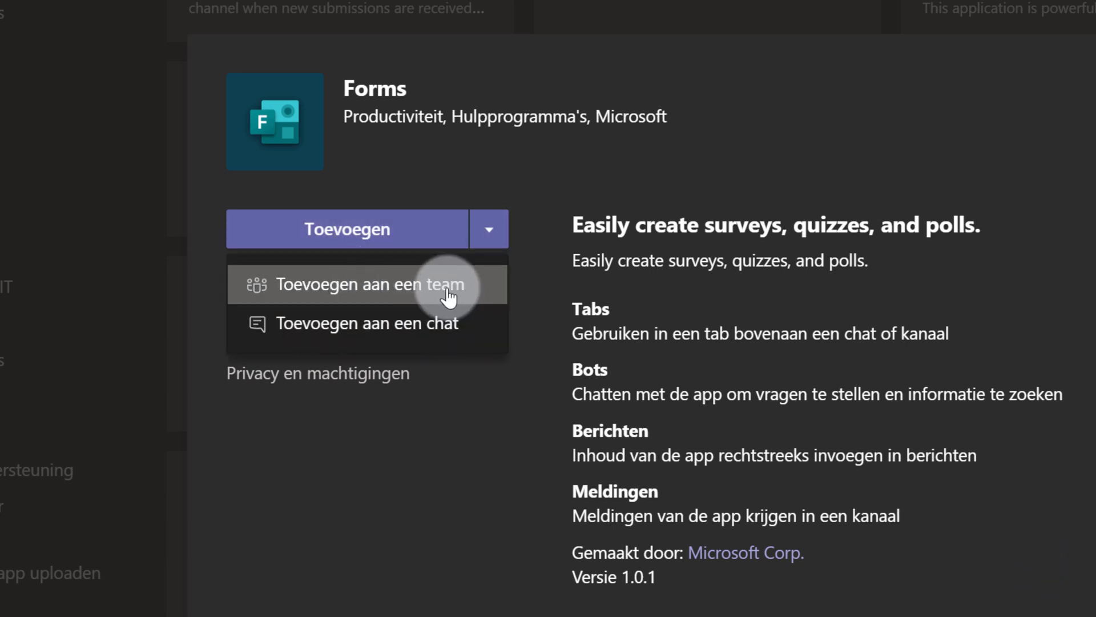
left_click(358, 249)
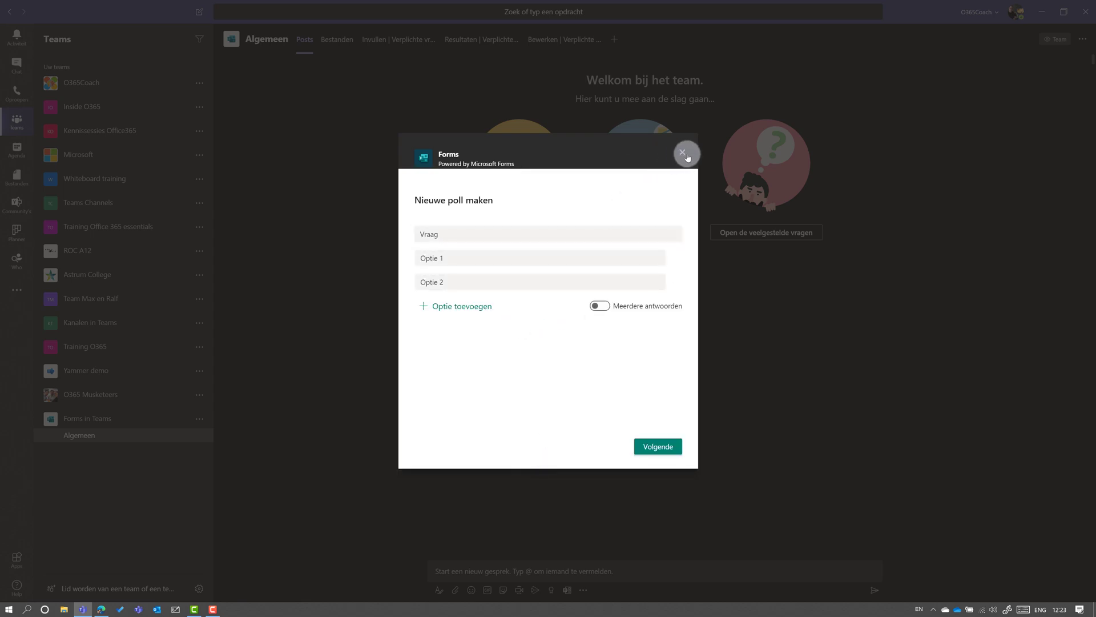
Create the poll 'Zin in een feestje?' with answers Ja and Nee and send it to Algemeen
left_click(682, 152)
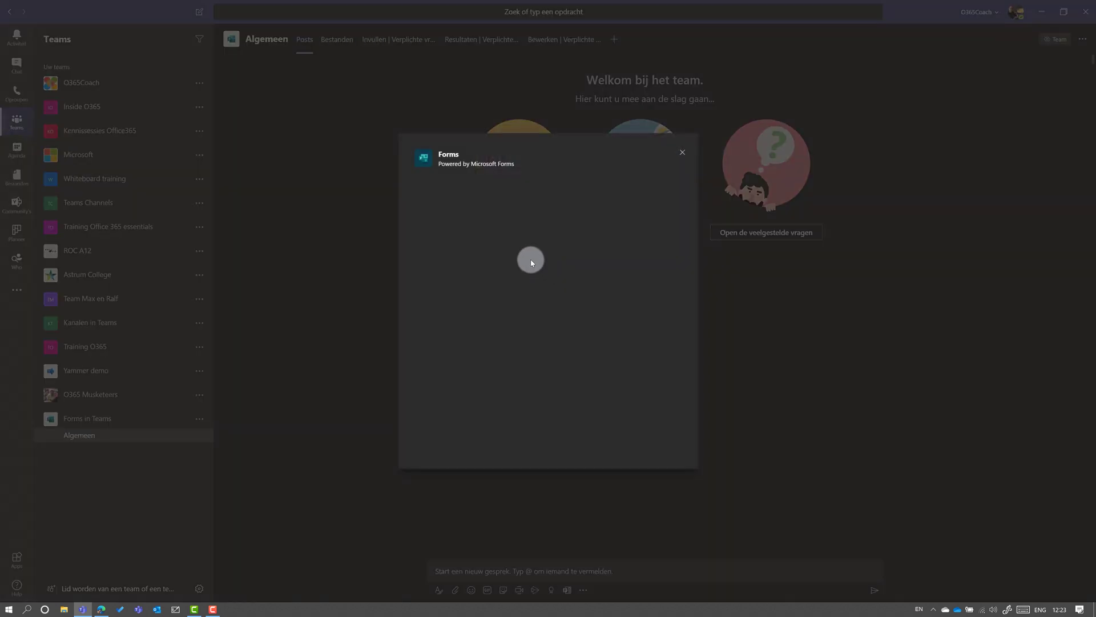
left_click(491, 234)
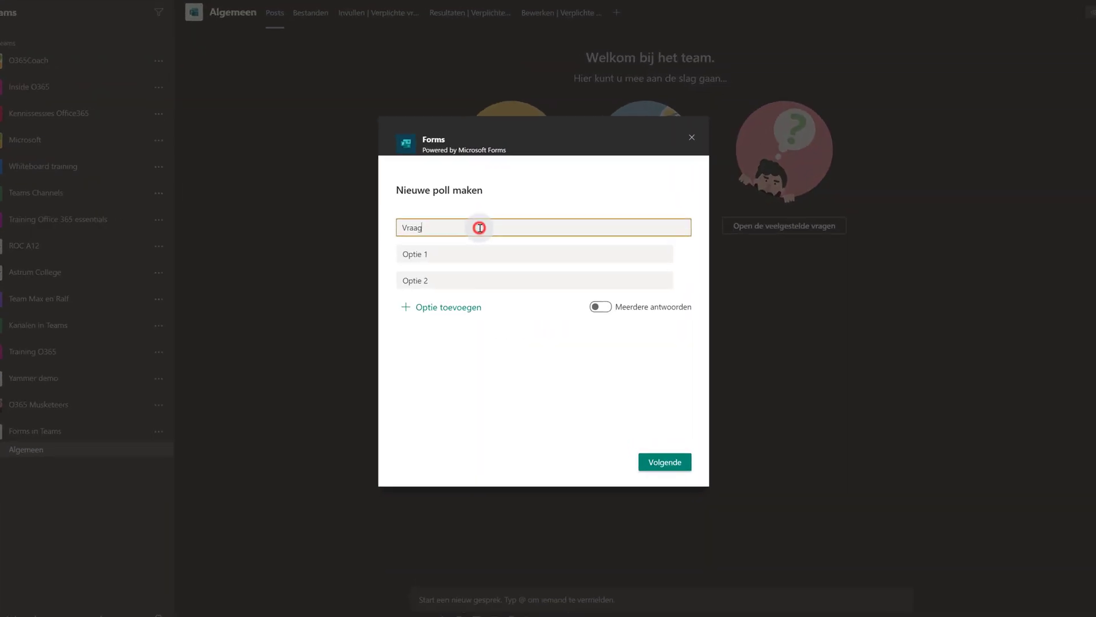
key("BackSpace")
key("BackSpace")
key("BackSpace")
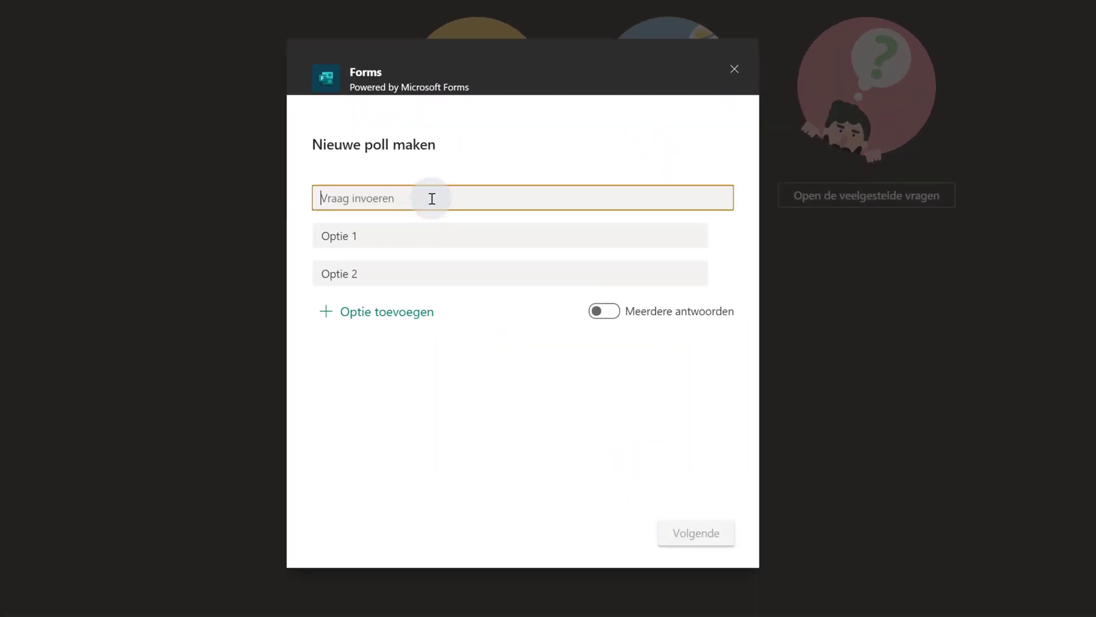
type("Zin in een feestje")
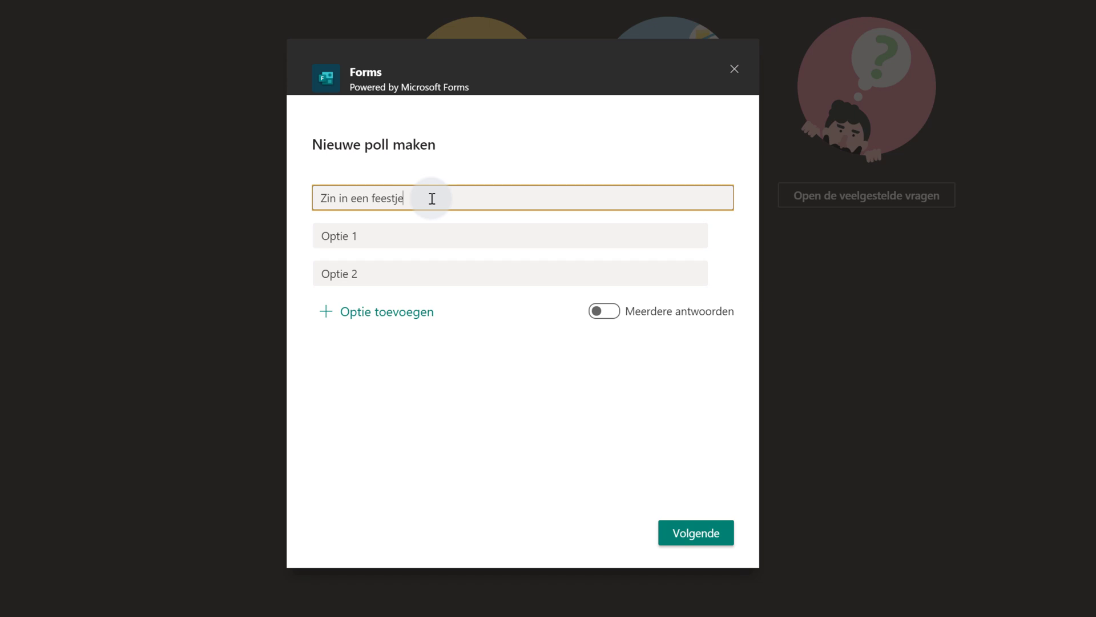
left_click(378, 233)
type("Ja")
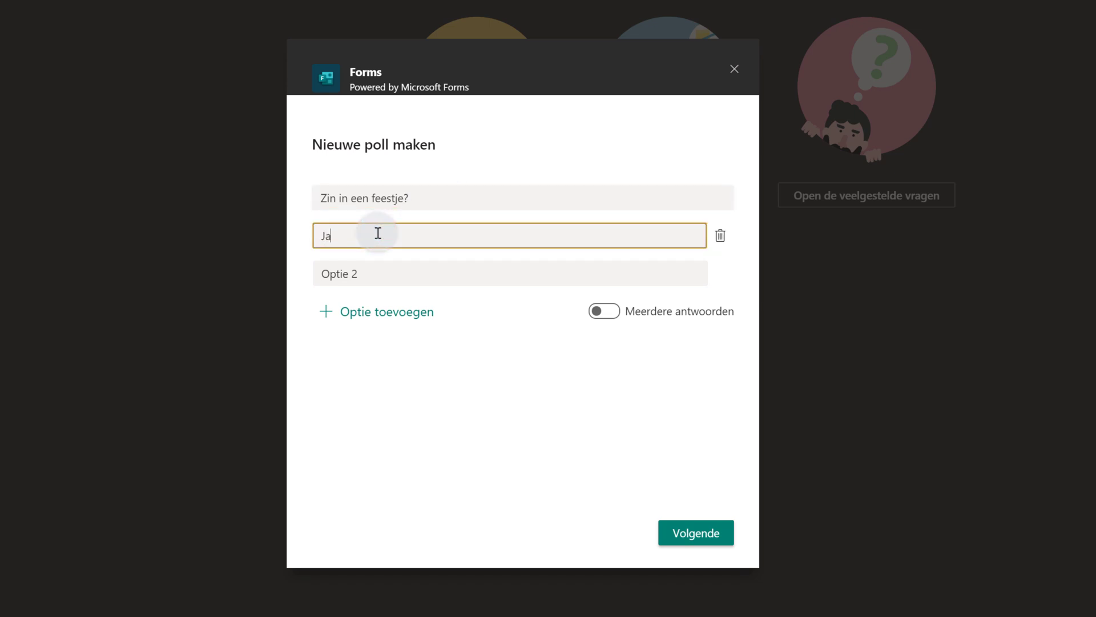
key("Tab")
key("Tab")
type("Nee")
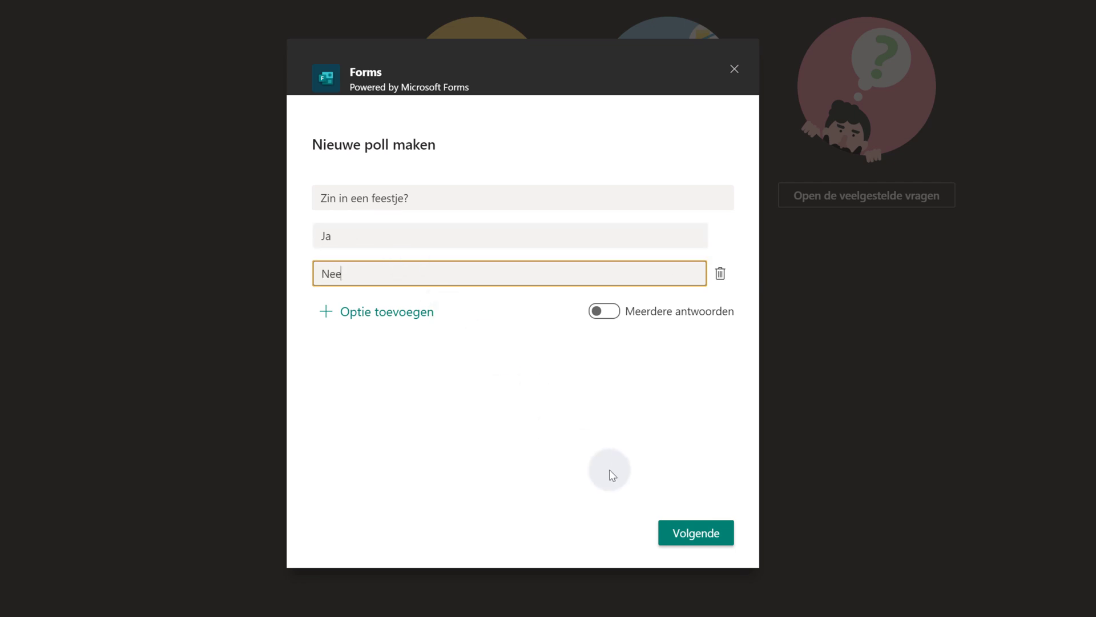
left_click(692, 535)
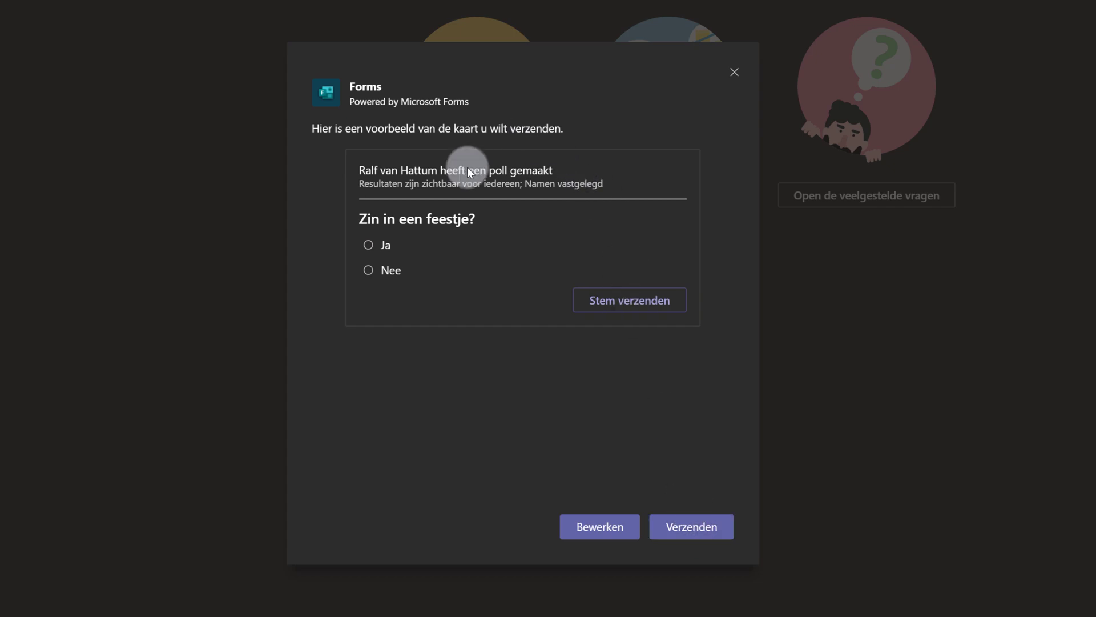
left_click(691, 526)
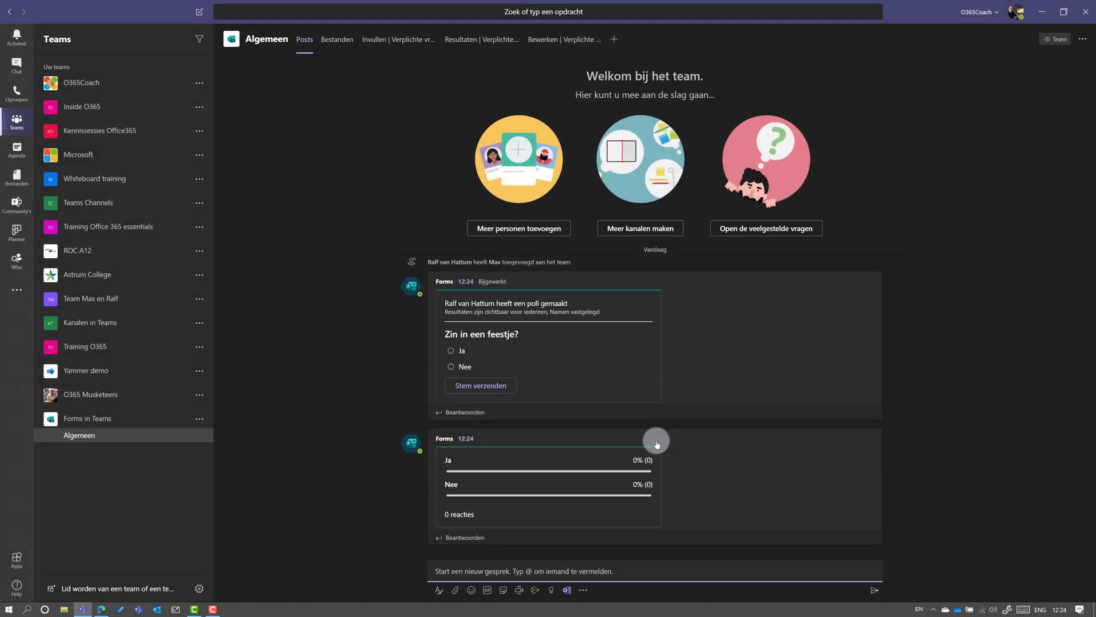
Vote Ja on the 'Zin in een feestje?' poll and submit the vote
left_click(455, 352)
left_click(490, 385)
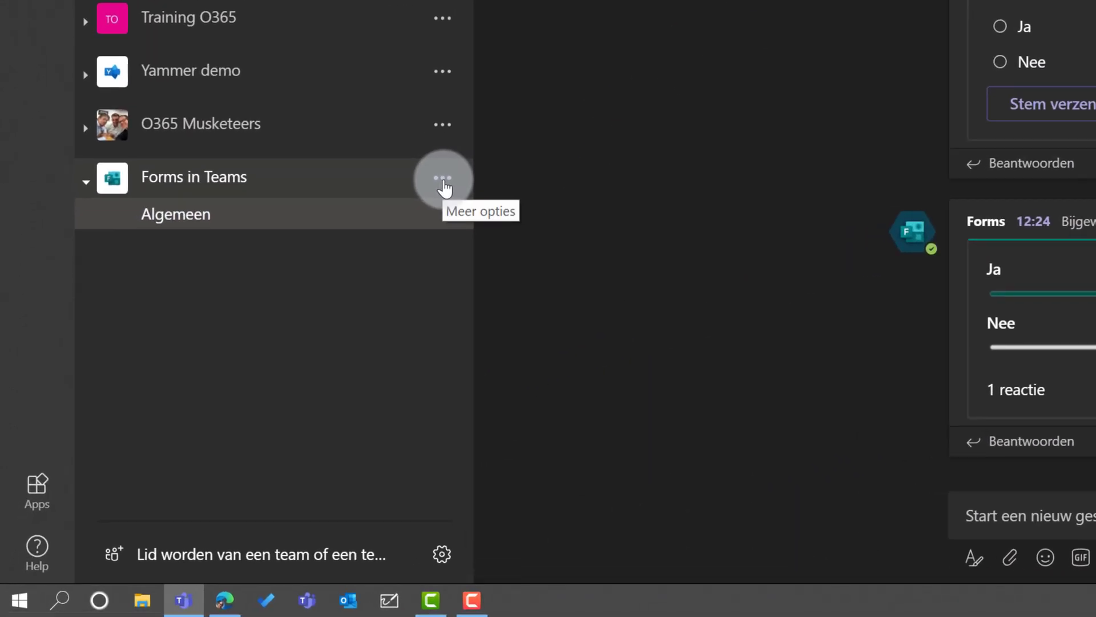
left_click(200, 422)
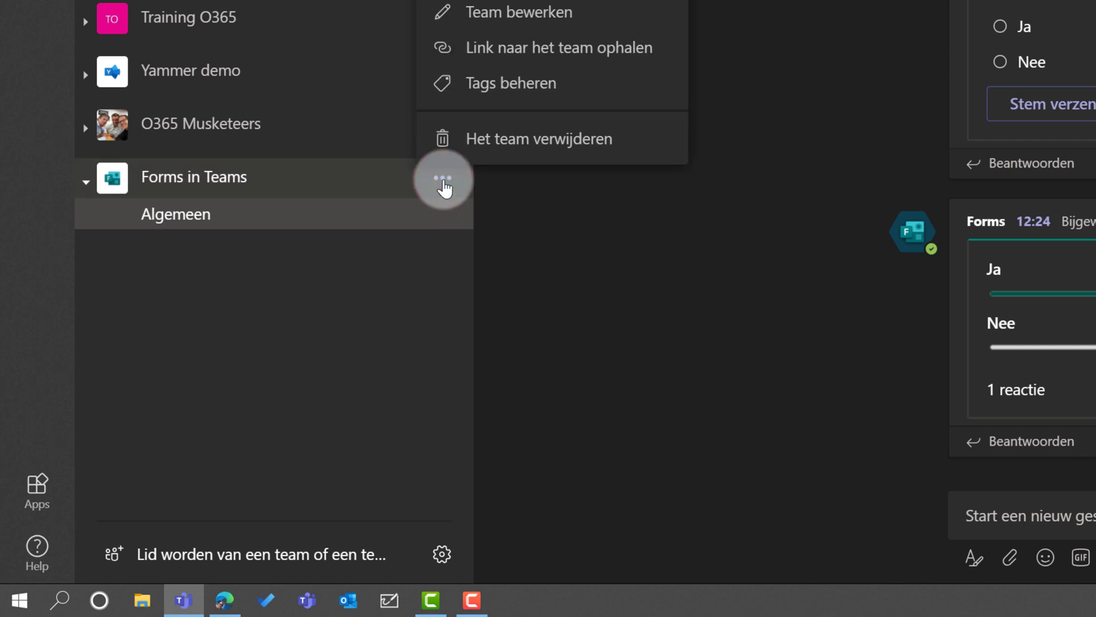
Open the connectors list for the Algemeen channel
left_click(254, 227)
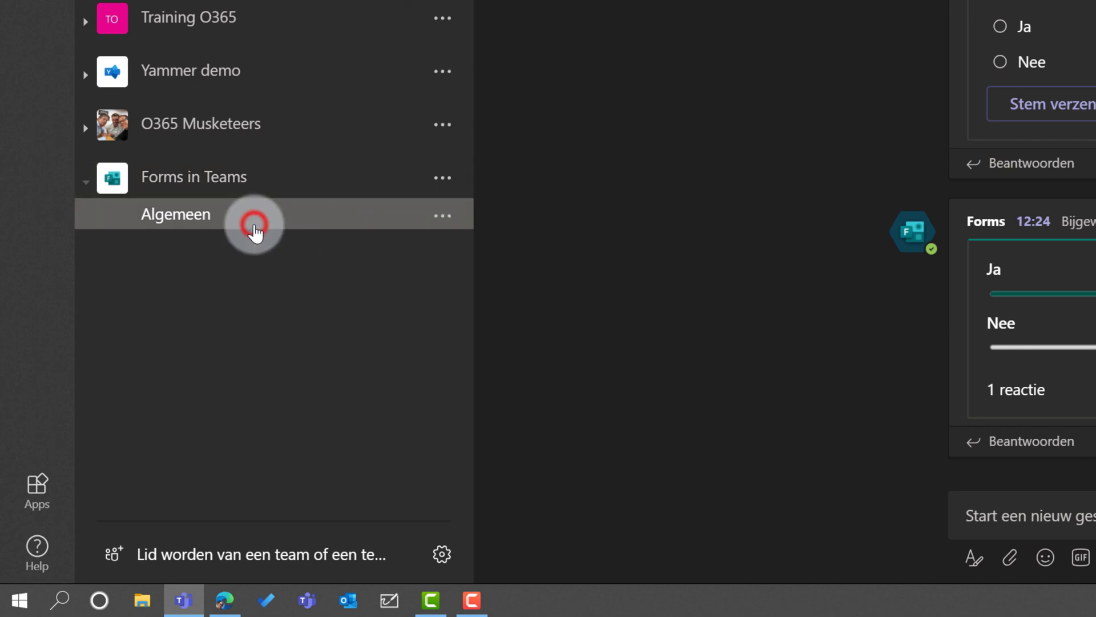
left_click(447, 217)
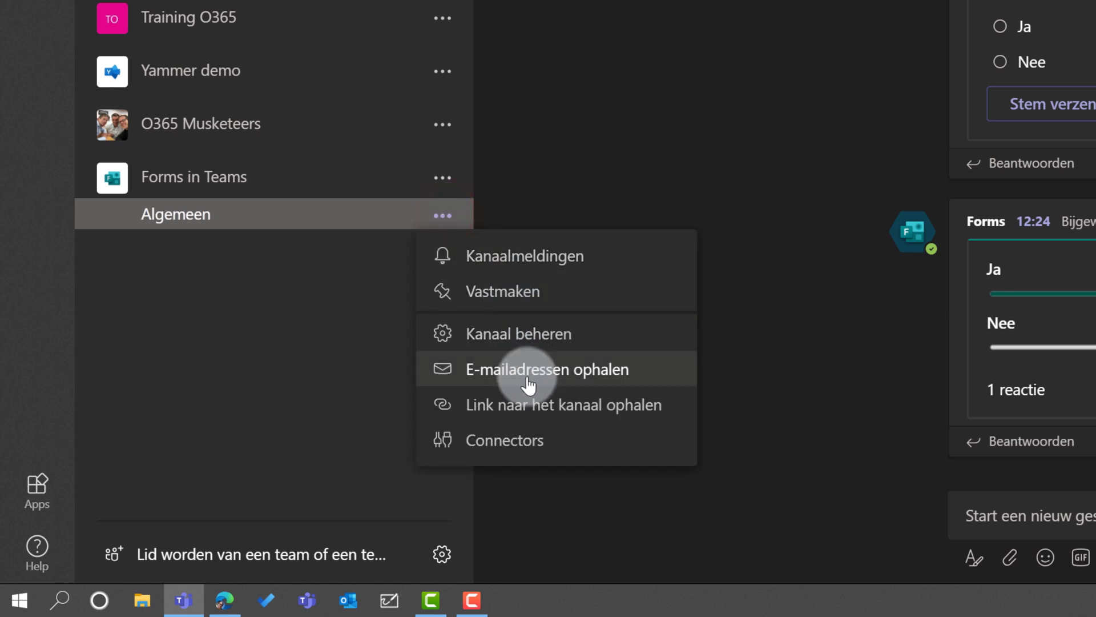
left_click(533, 451)
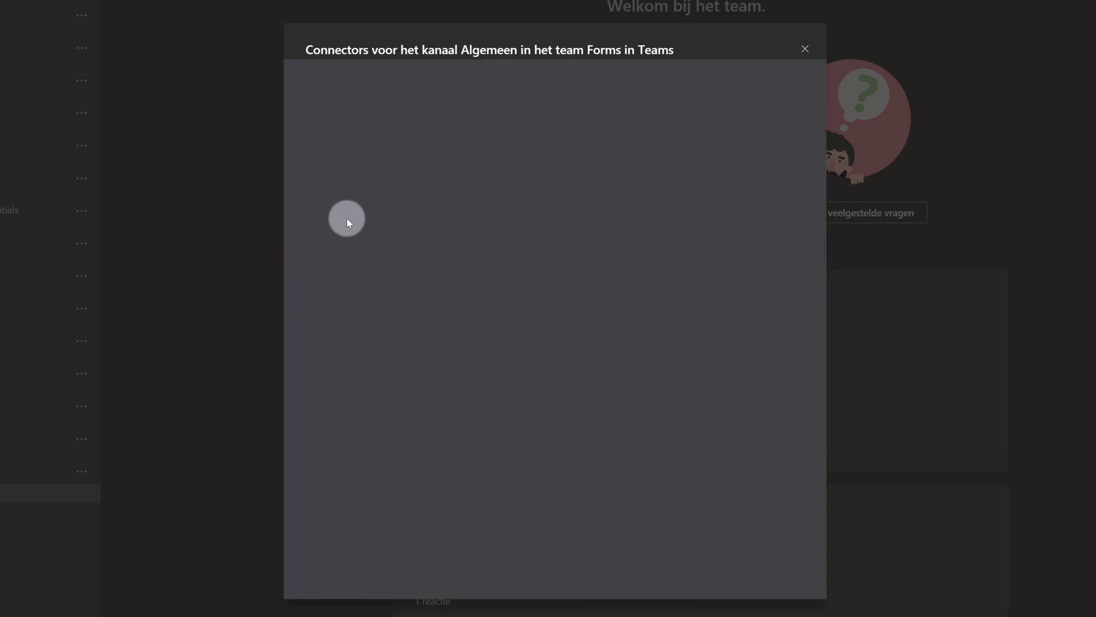
left_click(360, 113)
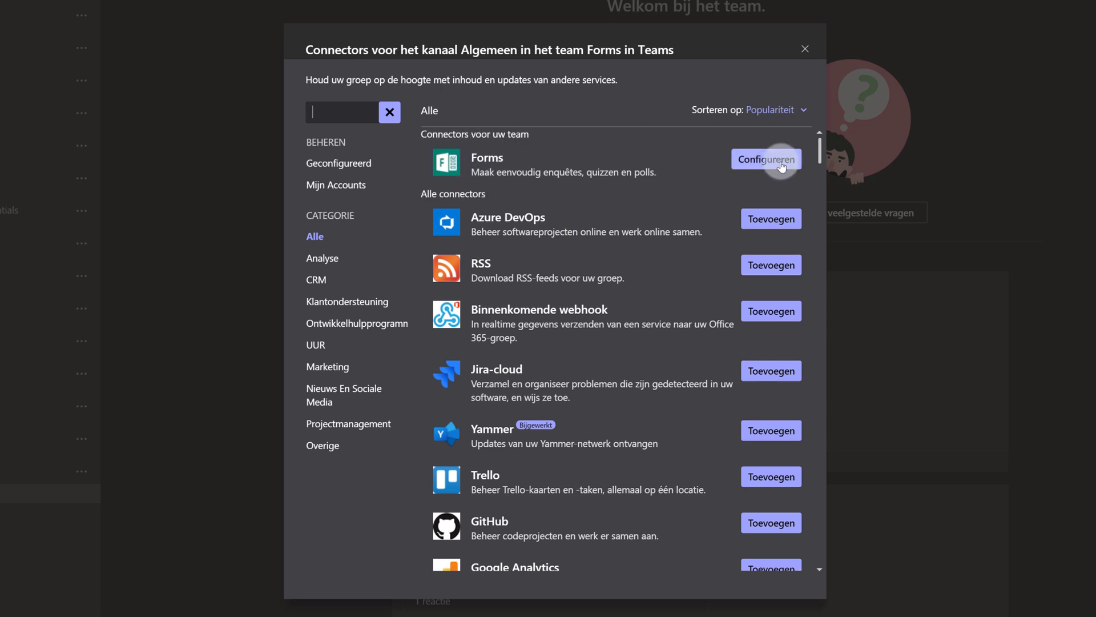
Configure the Forms connector for the 'Verplichte vragen' group form and save it
left_click(782, 163)
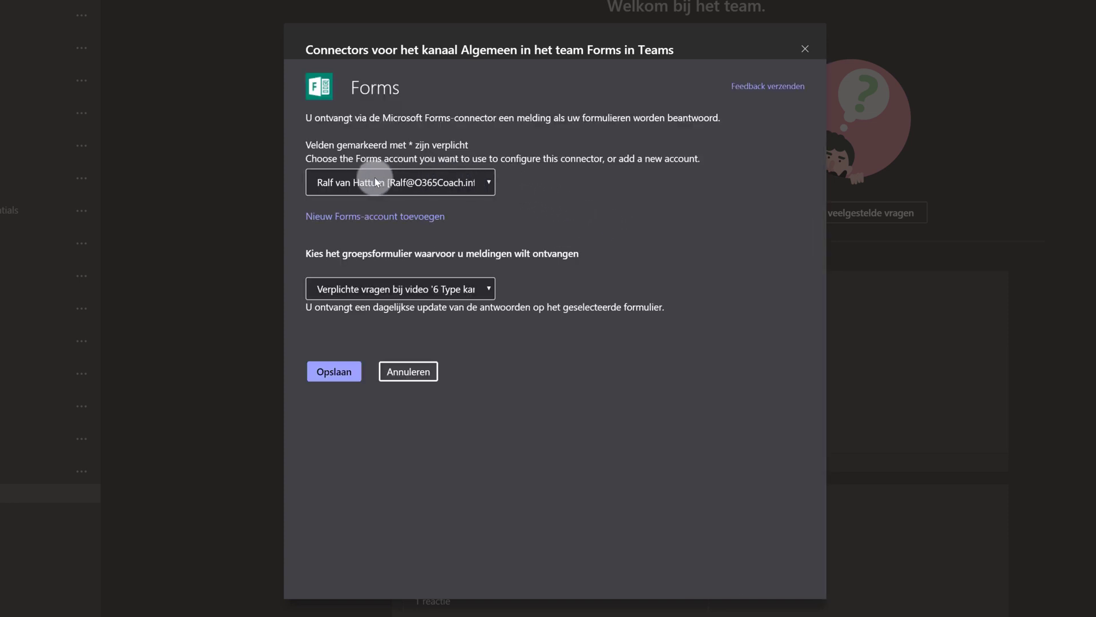
left_click(418, 289)
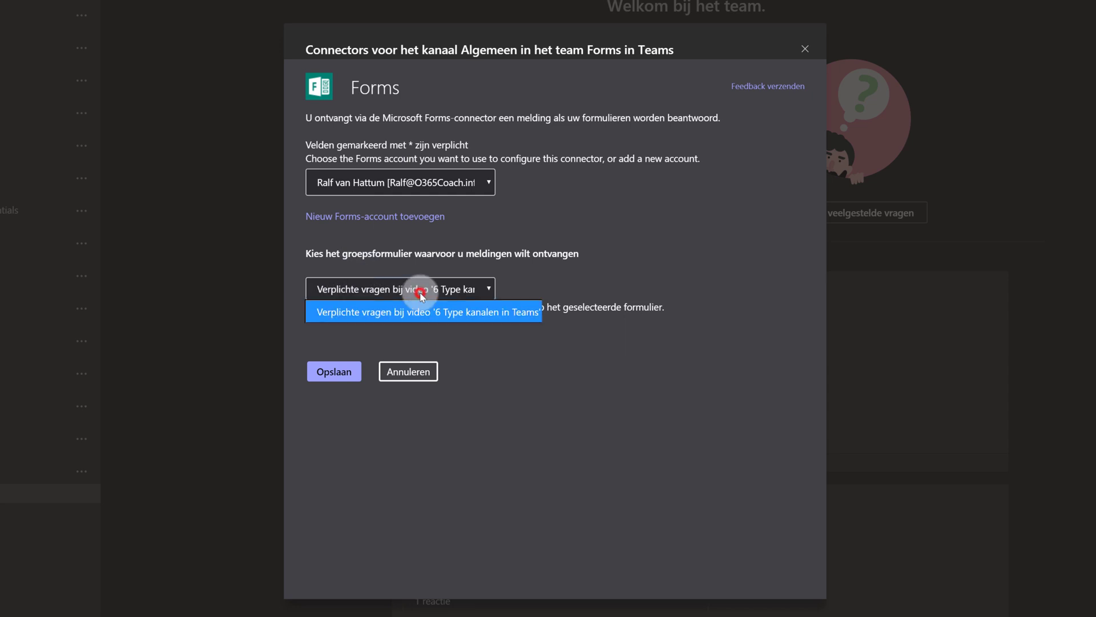
left_click(357, 294)
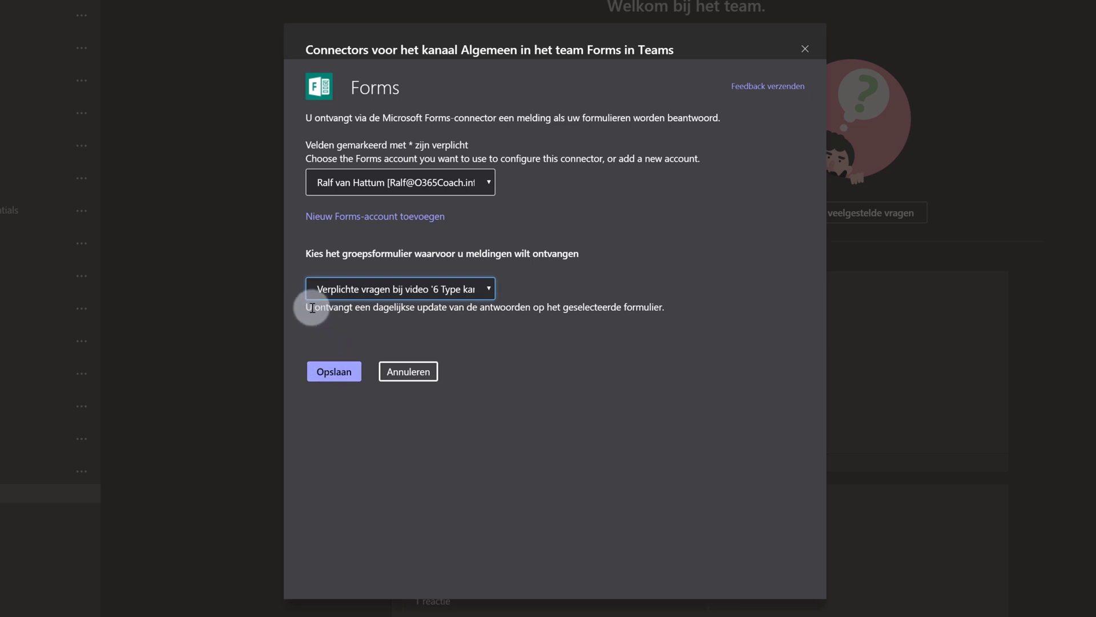
left_click_drag(312, 309, 447, 313)
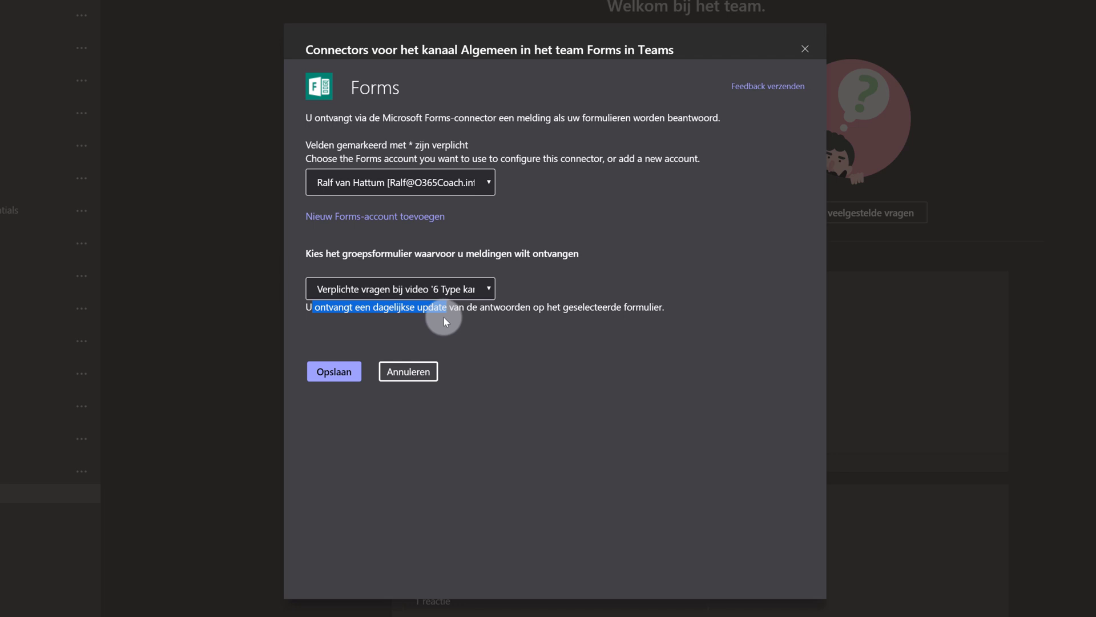
left_click(344, 373)
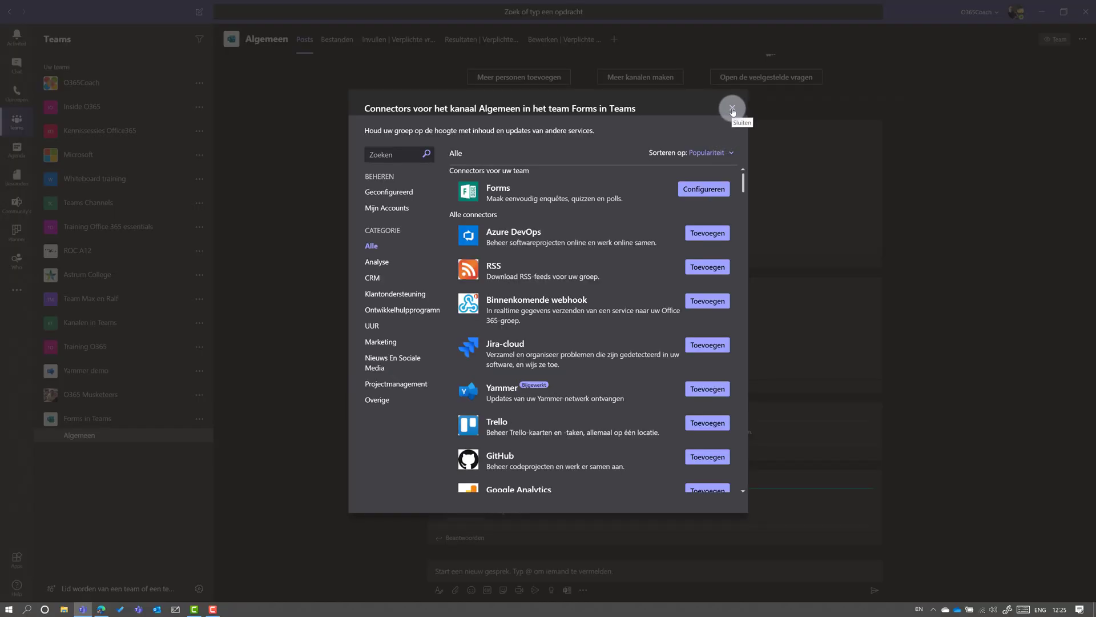
Close the connectors, view the form's results from the notification, then return to Algemeen
left_click(732, 110)
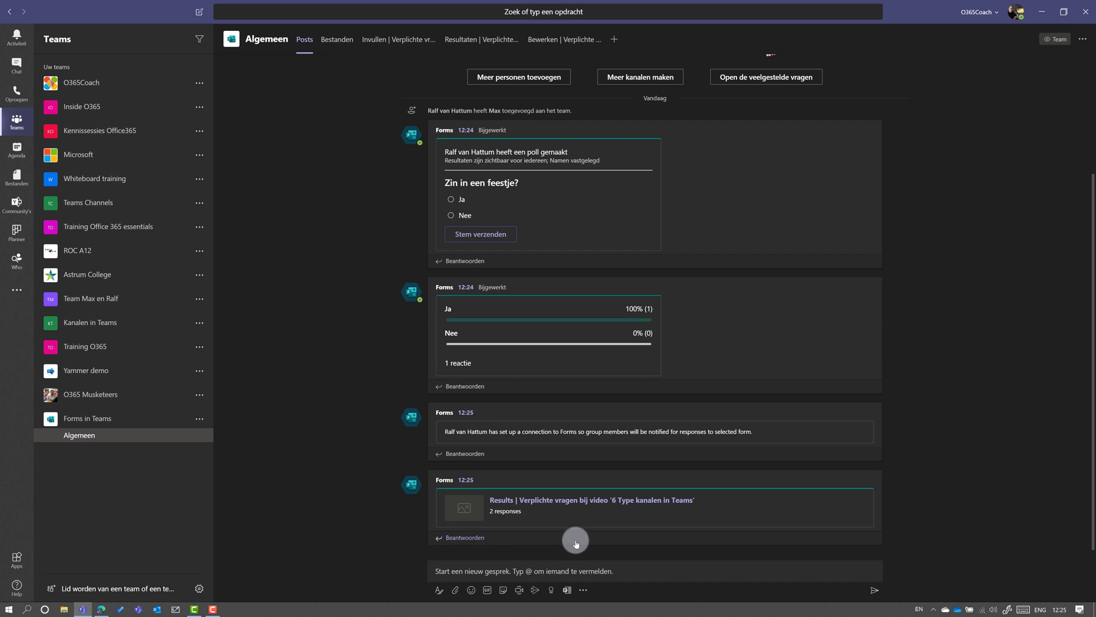
left_click(535, 500)
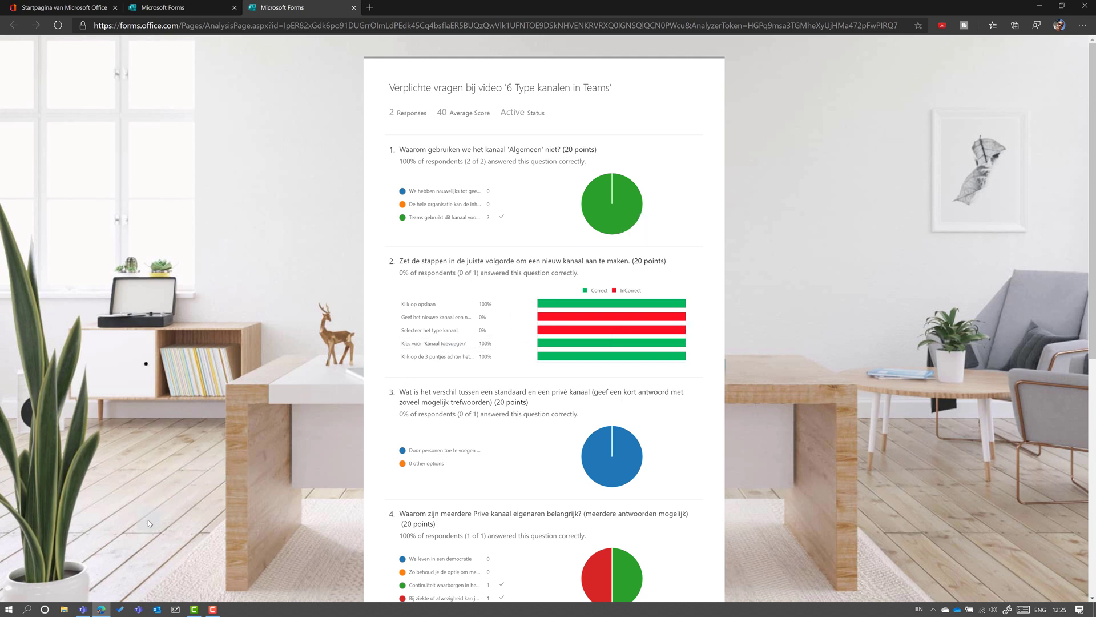
left_click(82, 610)
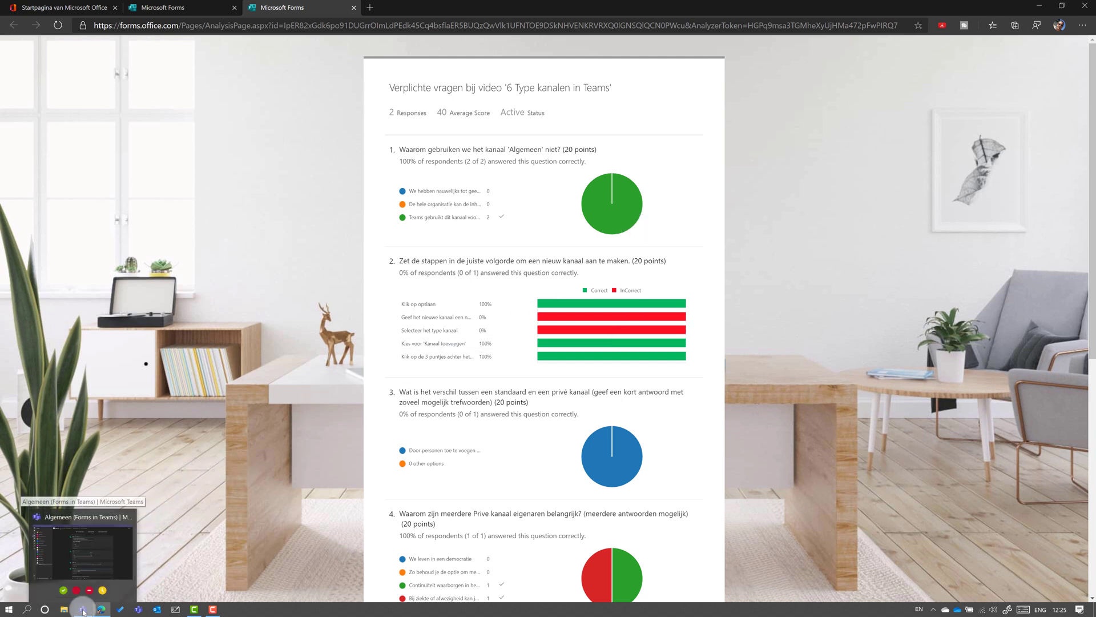
left_click(83, 610)
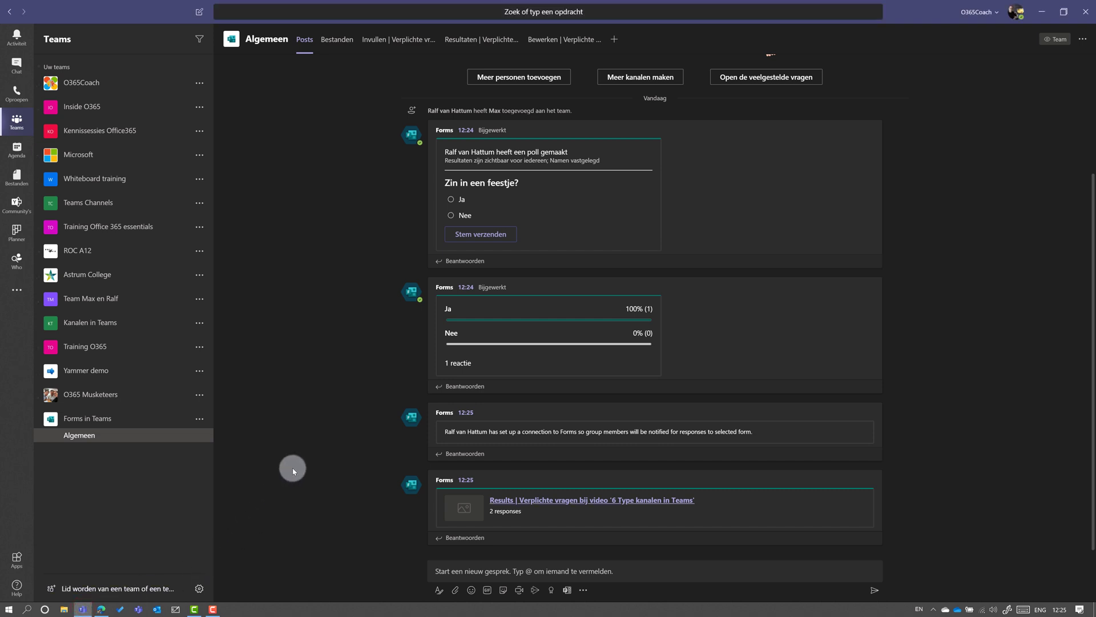